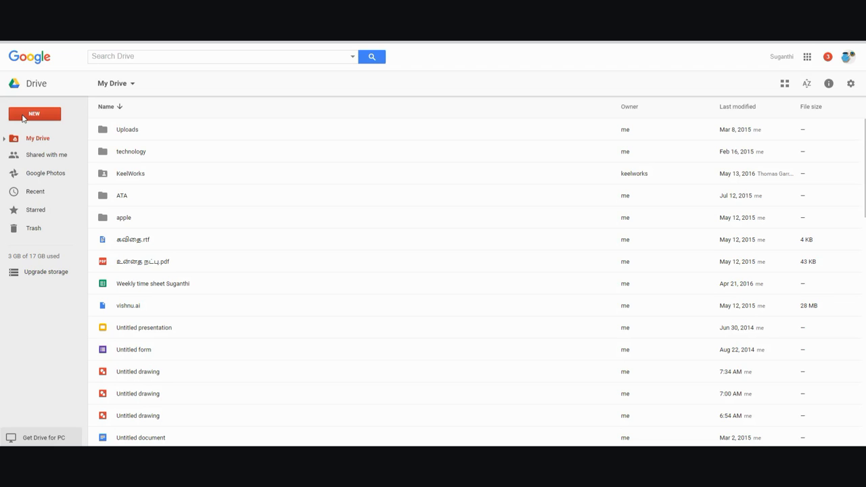
Step: Create a new Google Drawings file in My Drive
click(23, 116)
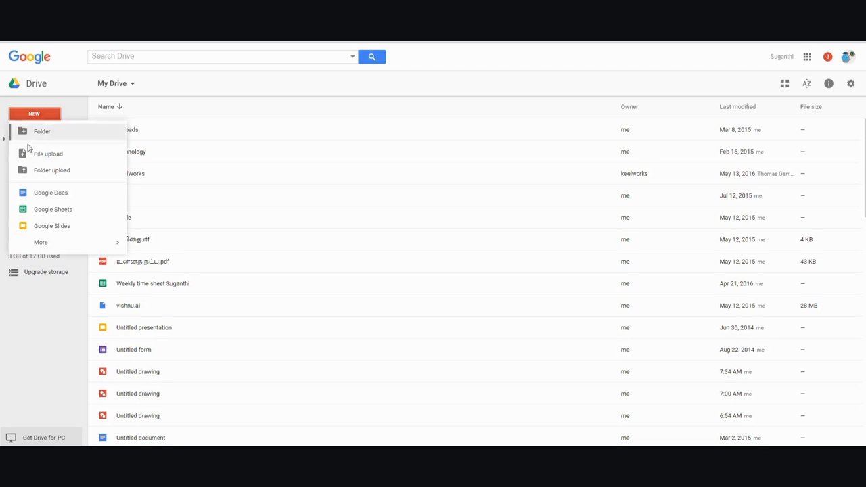
mouse_move(78, 248)
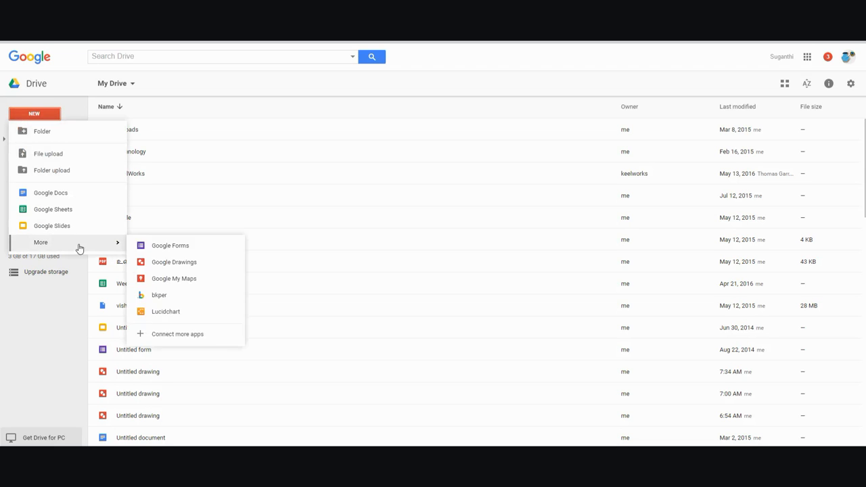
click(195, 263)
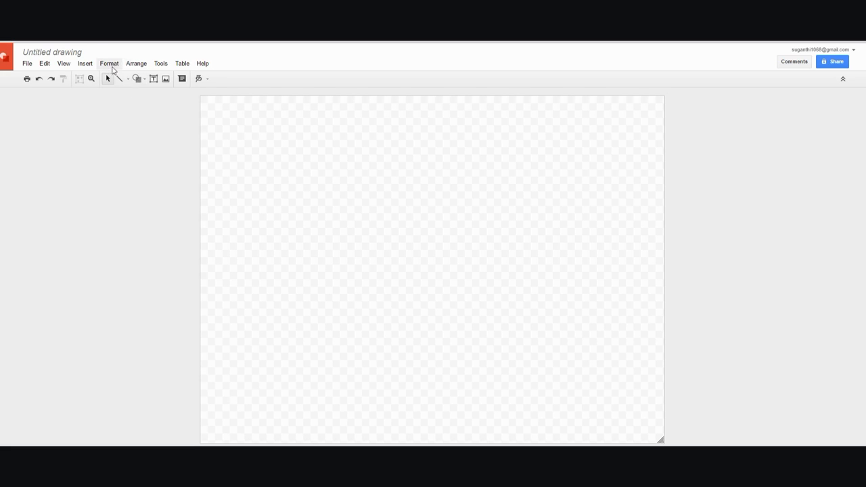
Step: Draw a rectangle across the full width of the canvas's lower quarter and stretch its left side to the canvas edge
click(86, 64)
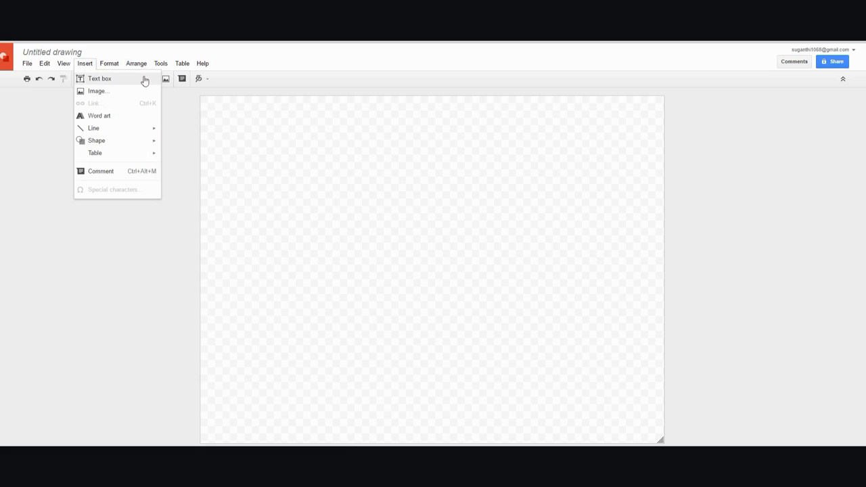
mouse_move(115, 141)
mouse_move(190, 148)
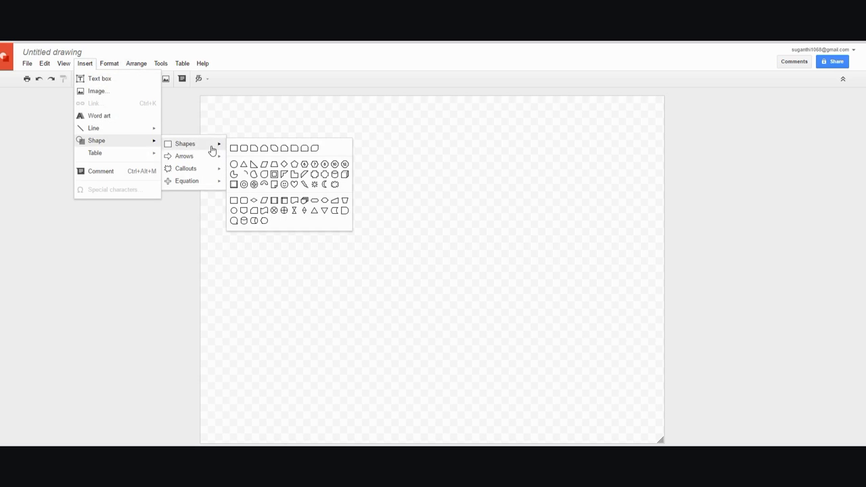
click(234, 148)
drag(203, 345, 664, 441)
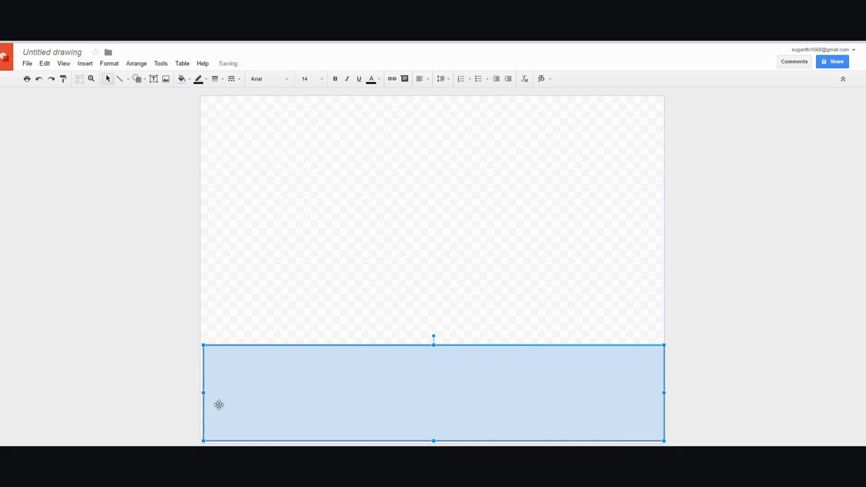
drag(203, 392, 201, 393)
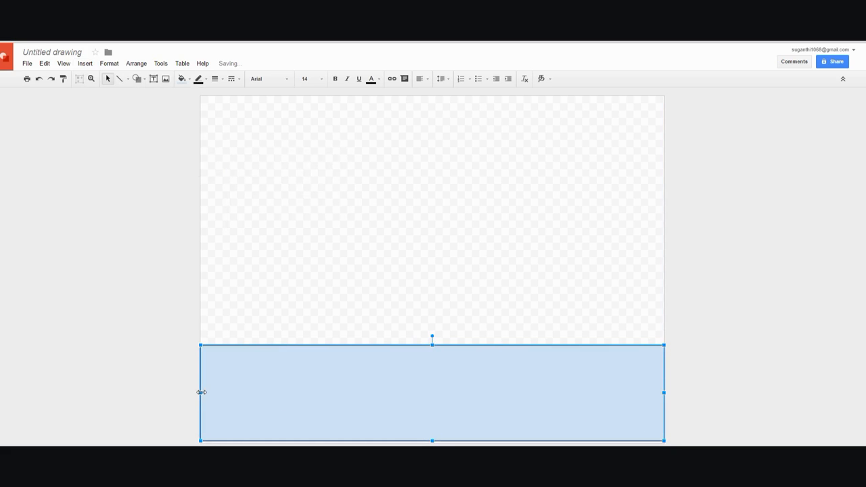
Step: Fill the lower rectangle with dark green and darken it to a custom near-black green
click(193, 80)
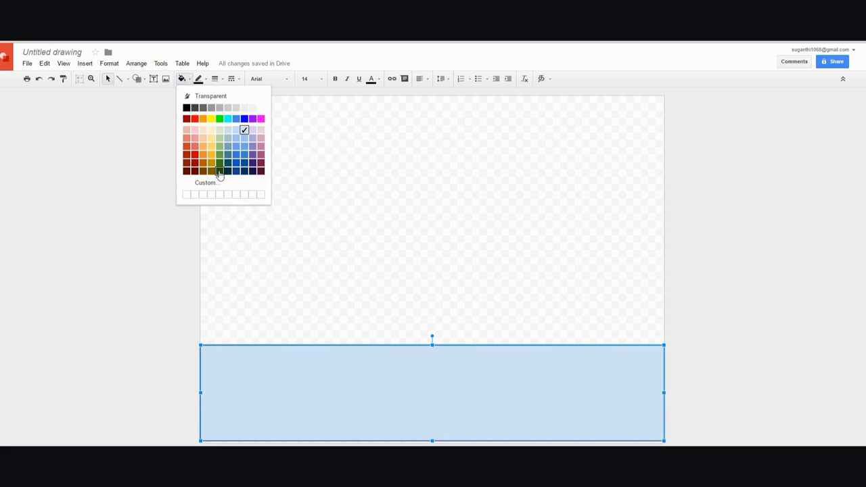
click(219, 171)
click(188, 80)
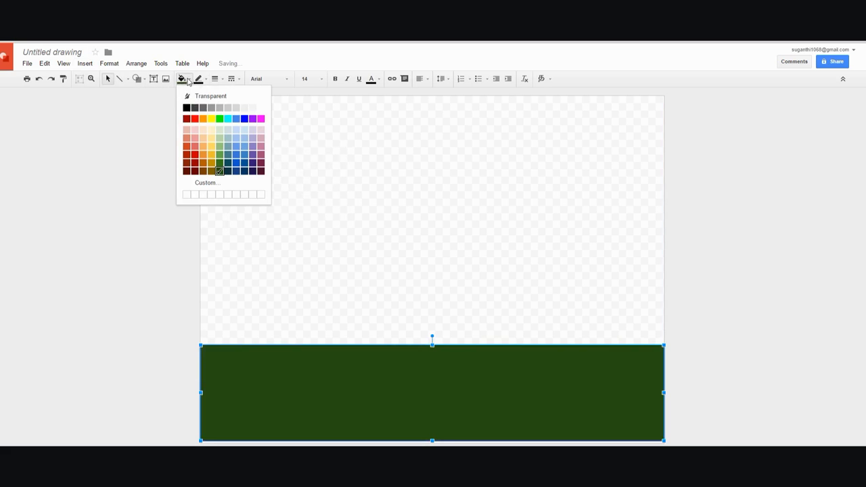
click(205, 183)
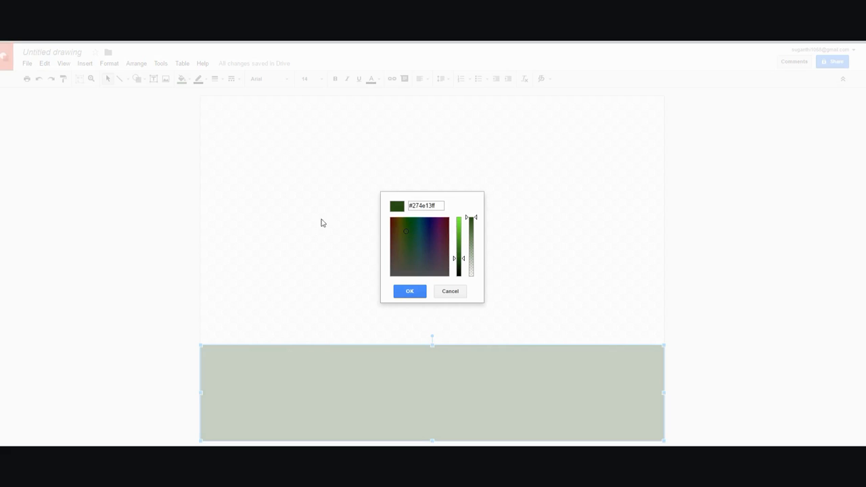
click(465, 266)
drag(464, 267, 465, 270)
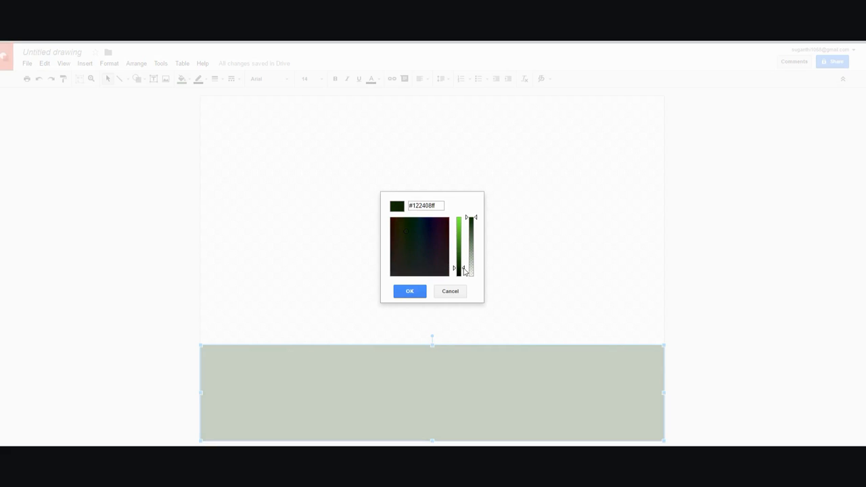
drag(464, 270, 464, 271)
drag(437, 205, 404, 206)
click(410, 292)
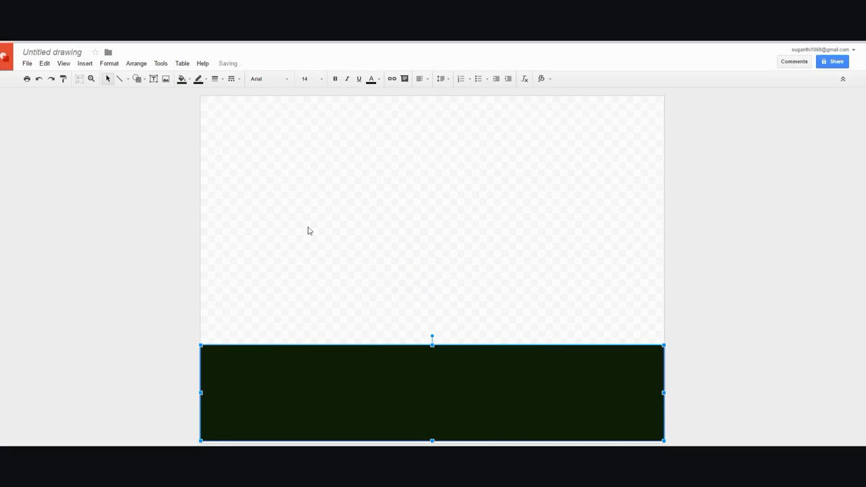
click(143, 81)
mouse_move(171, 98)
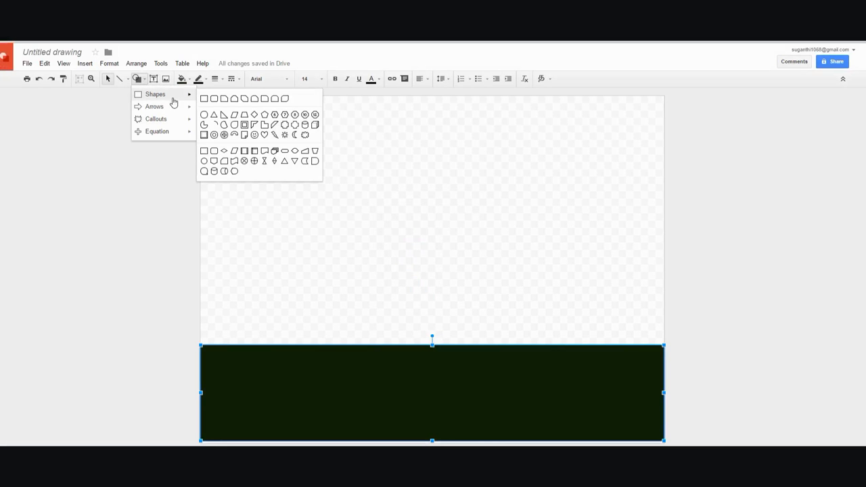
click(205, 99)
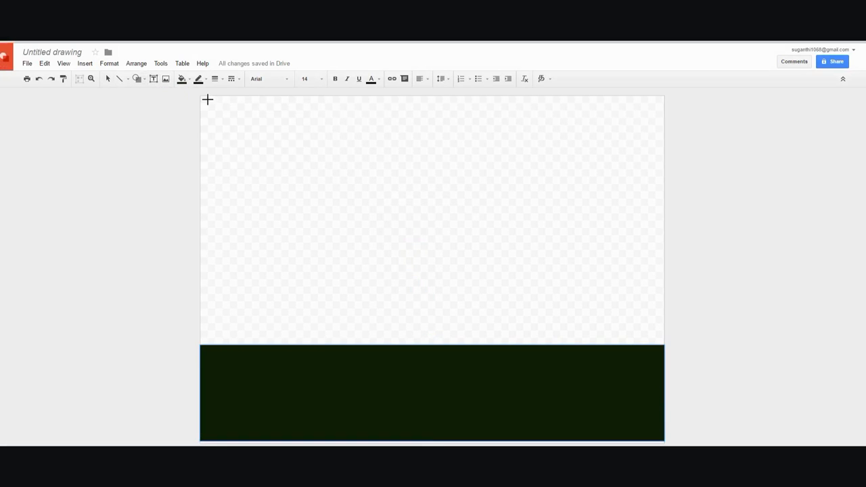
click(189, 81)
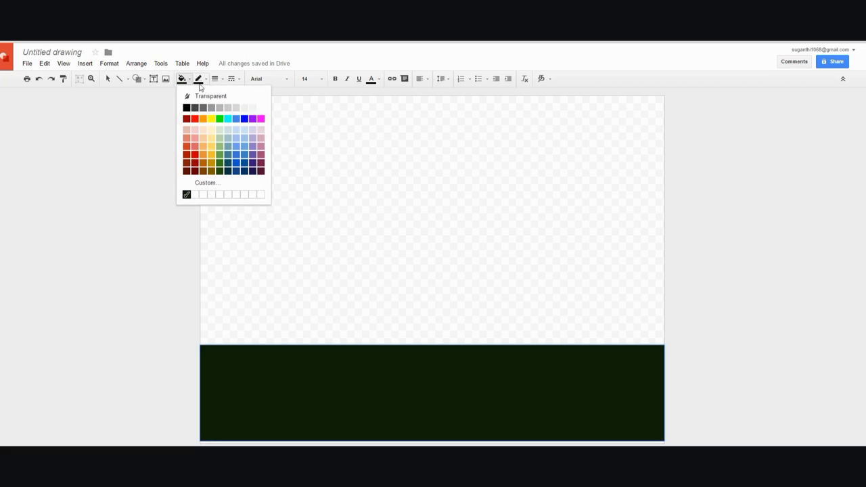
click(333, 148)
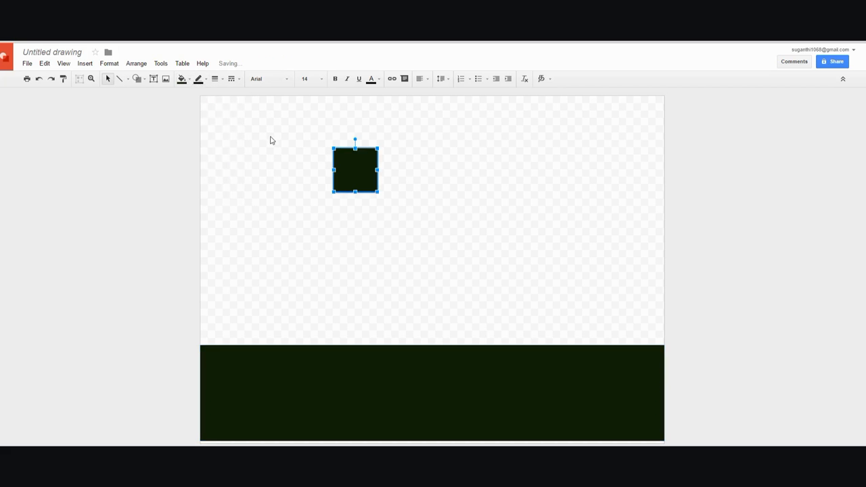
key(ctrl+z)
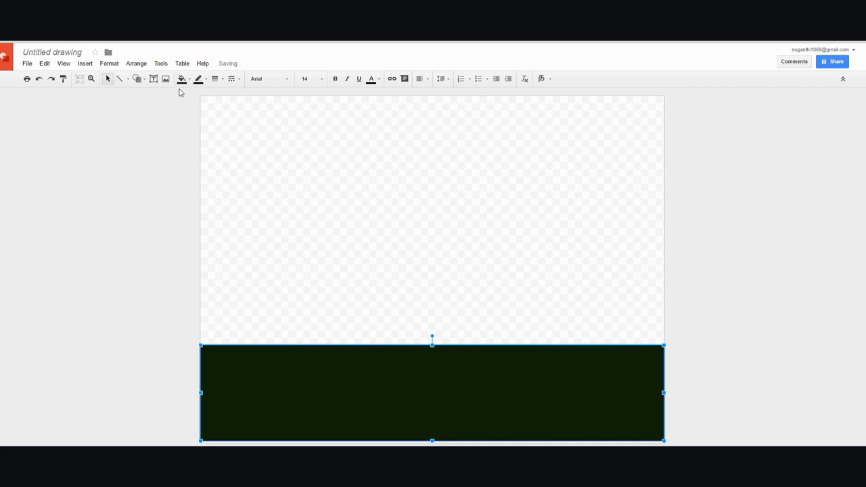
Step: Draw a second rectangle covering the canvas above the green strip and fill it with dark purple
click(136, 78)
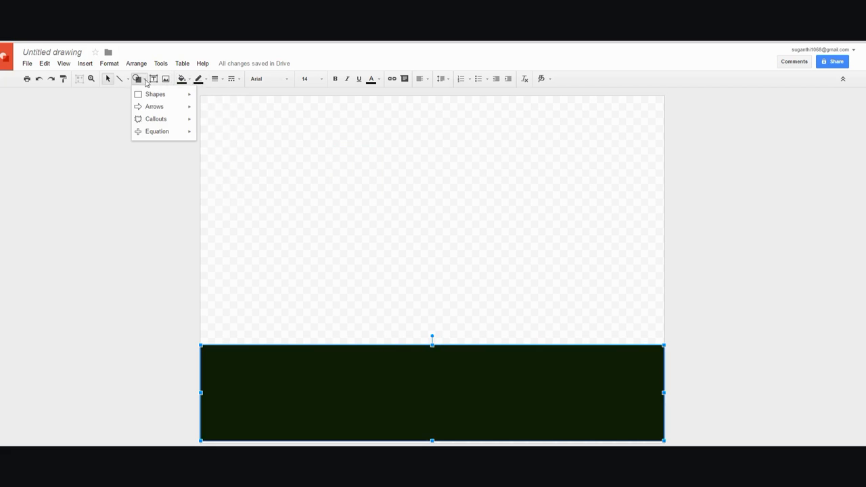
mouse_move(155, 94)
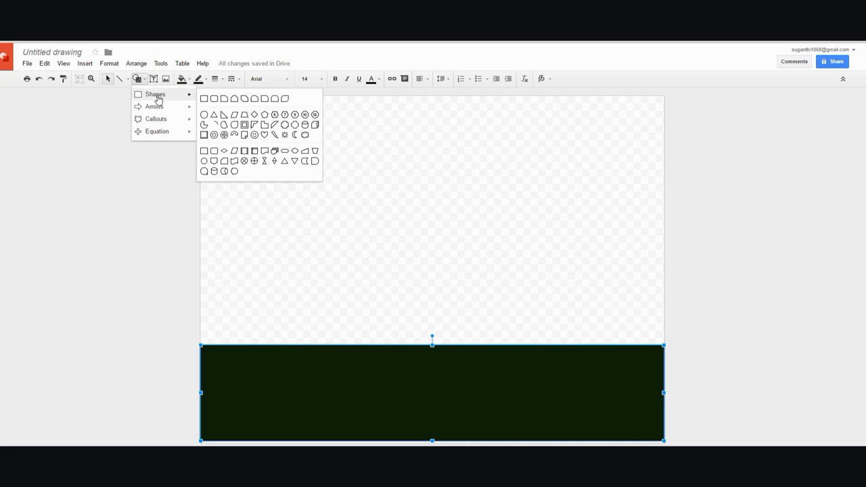
click(203, 99)
drag(201, 98, 666, 344)
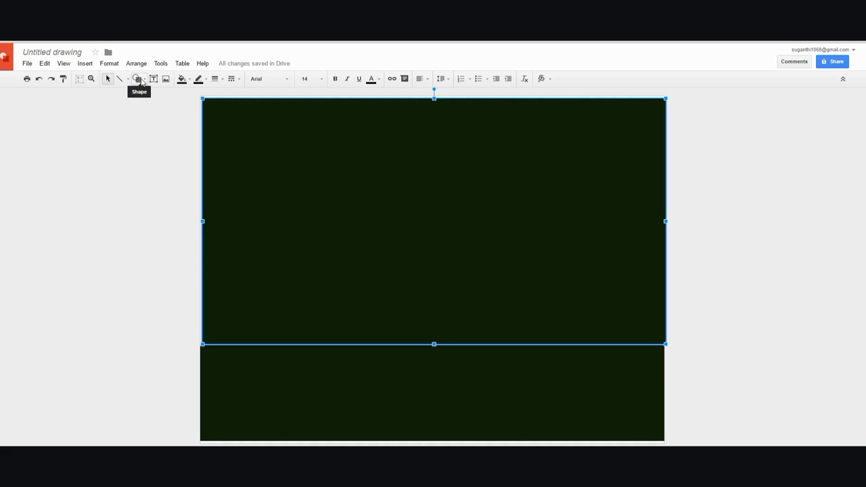
click(182, 79)
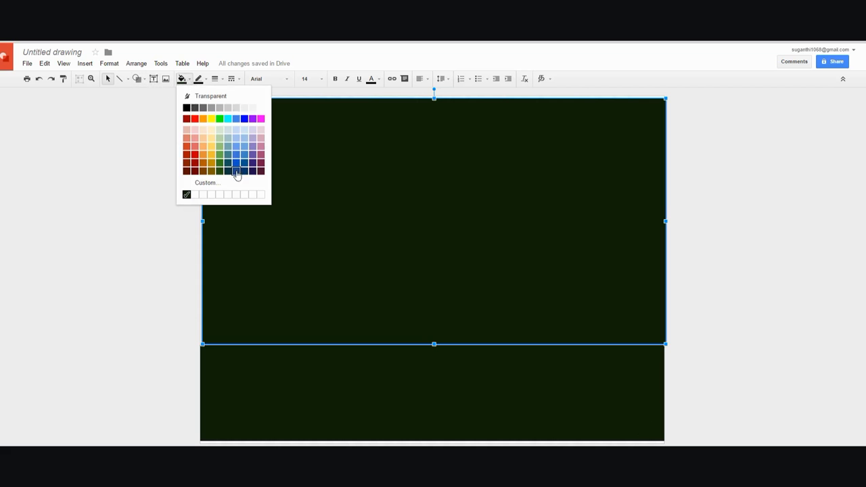
click(253, 171)
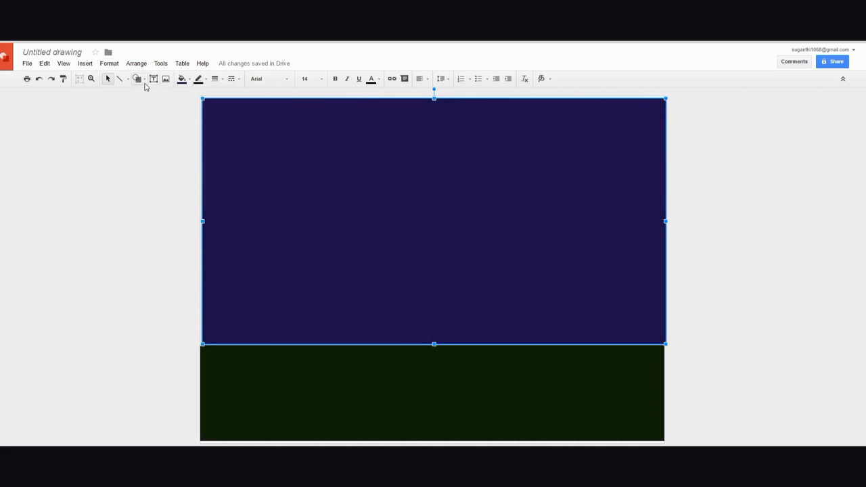
click(110, 64)
mouse_move(160, 64)
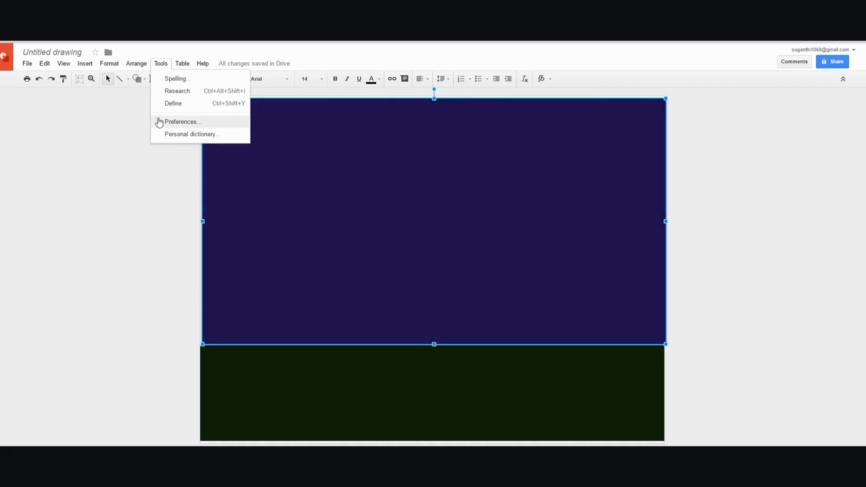
click(137, 98)
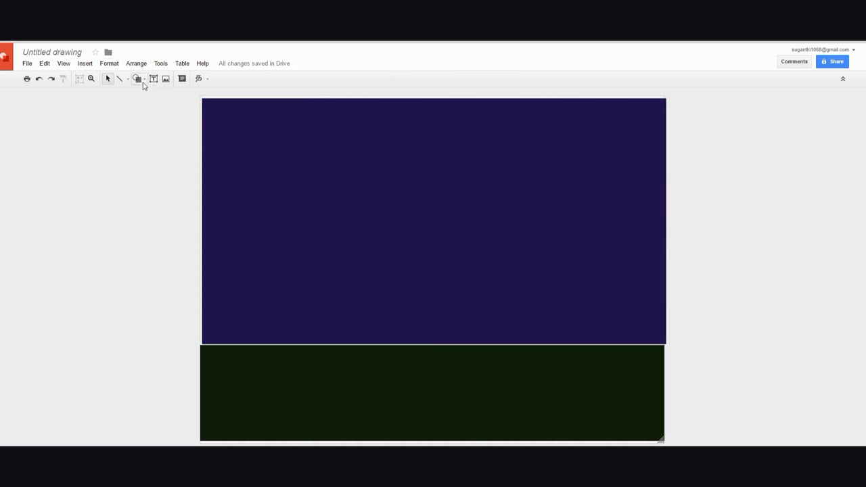
Step: Darken the upper rectangle's fill to the custom colour #0d0720ff
click(240, 169)
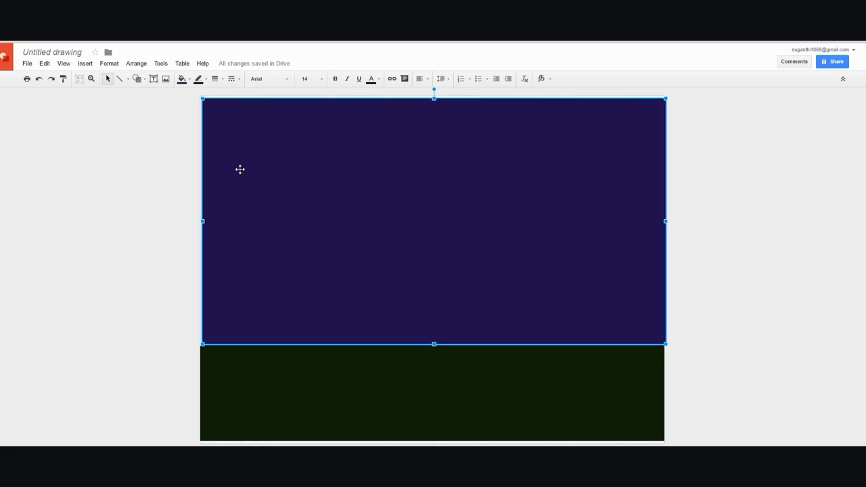
click(191, 79)
click(236, 182)
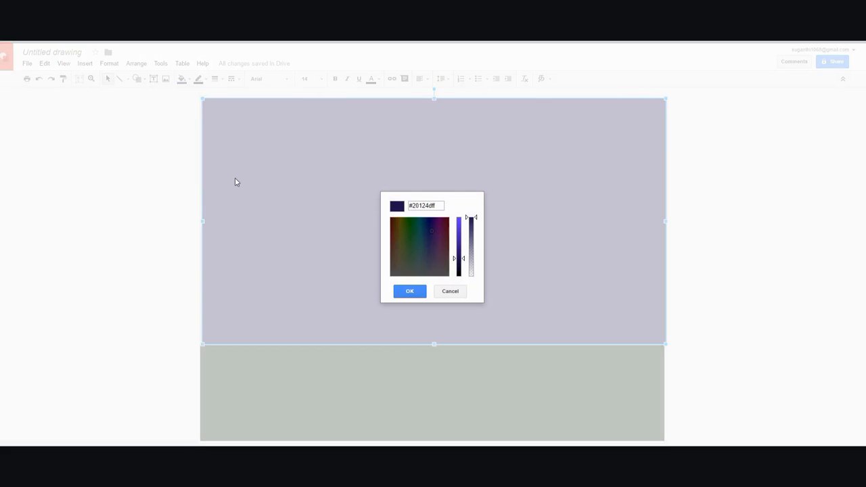
drag(462, 259, 463, 269)
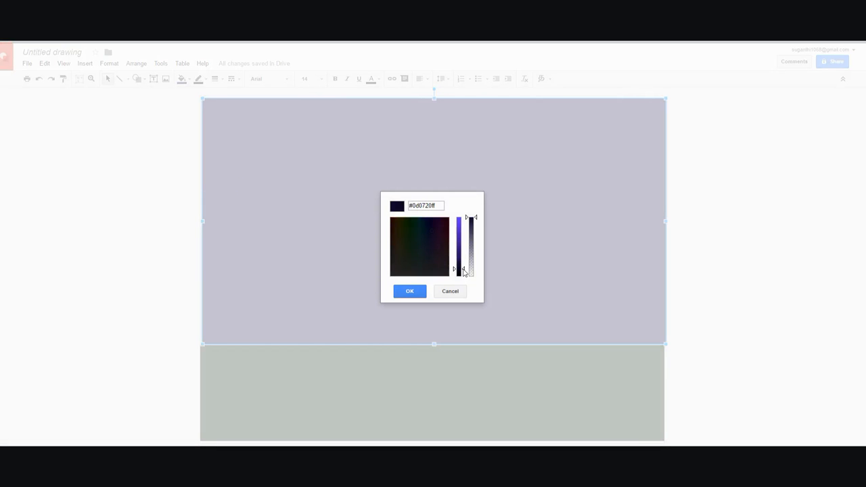
click(419, 295)
click(155, 298)
click(258, 303)
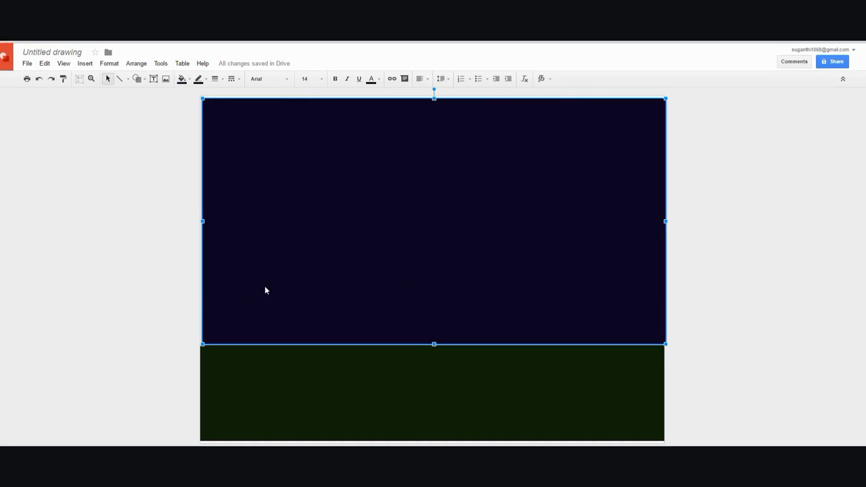
Step: Set the upper rectangle's outline colour to dark purple
click(207, 79)
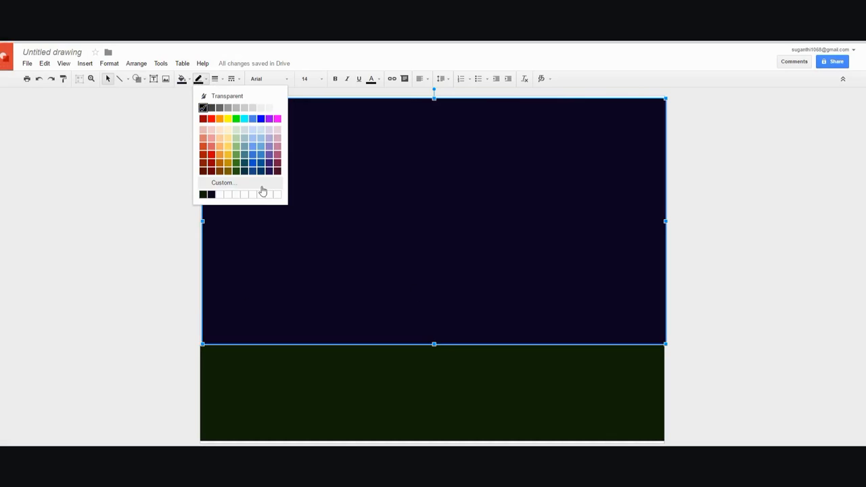
click(269, 170)
click(182, 243)
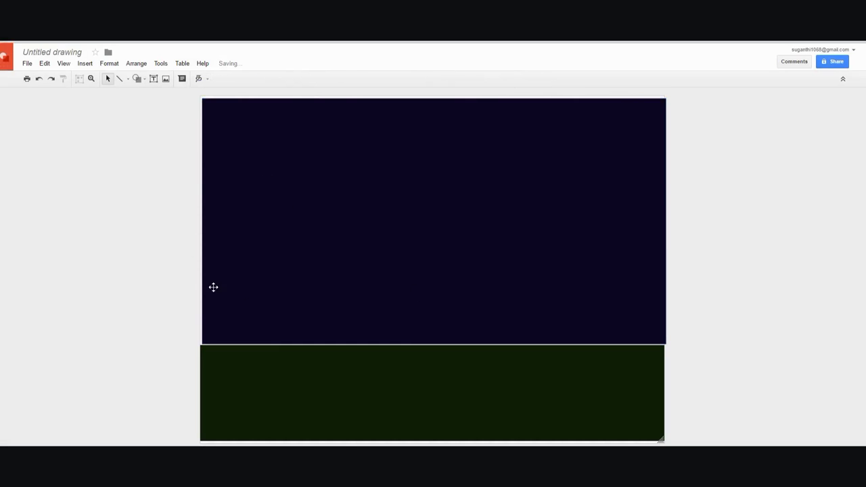
click(268, 362)
click(298, 309)
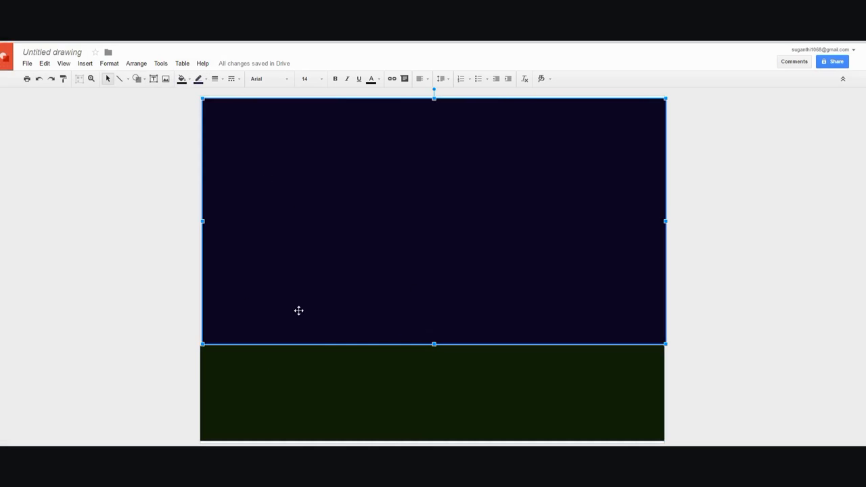
click(141, 377)
Step: Stretch the upper rectangle's bottom edge down over the green strip and its left edge slightly past the canvas
click(226, 341)
drag(433, 343, 433, 355)
click(70, 330)
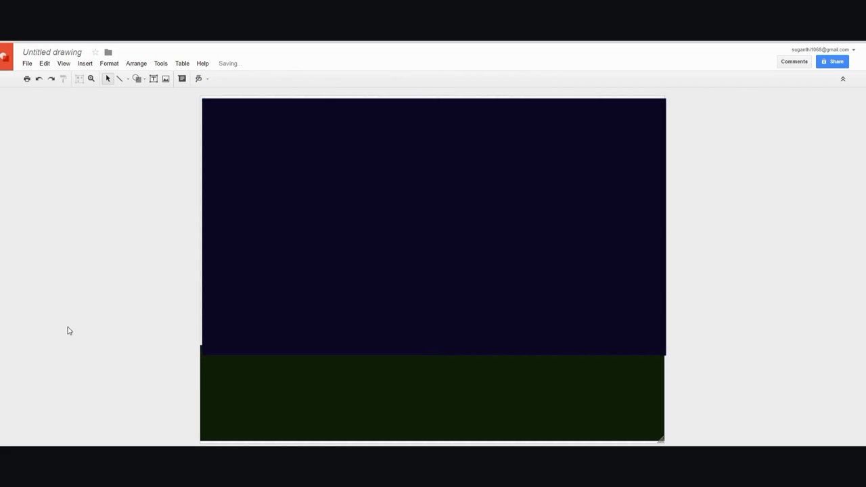
click(238, 345)
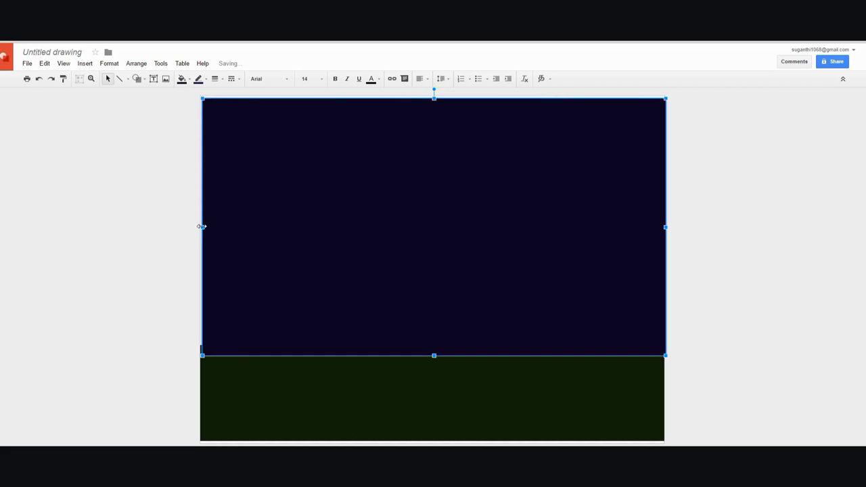
drag(202, 227, 196, 230)
click(174, 265)
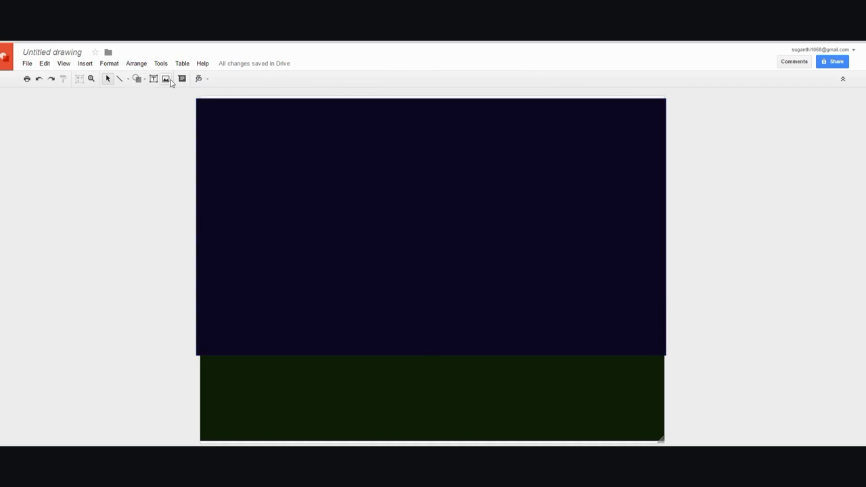
Step: Start inserting an image into the drawing and search Google images for "Tree"
click(169, 80)
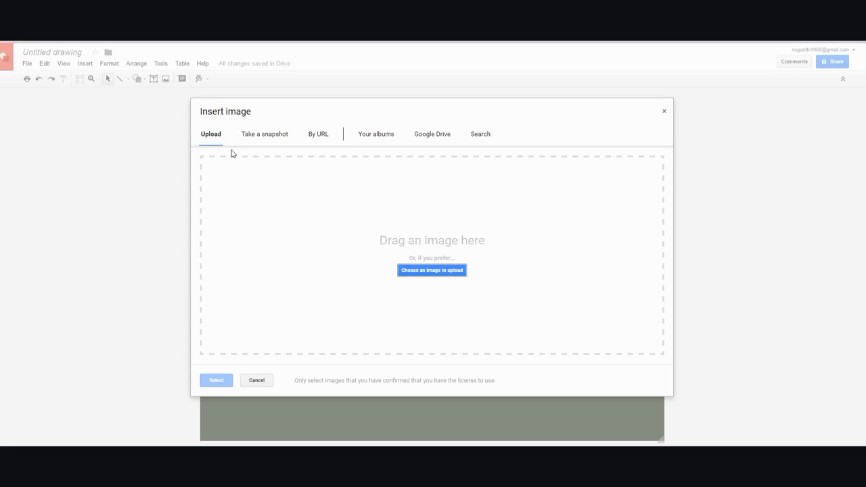
click(487, 138)
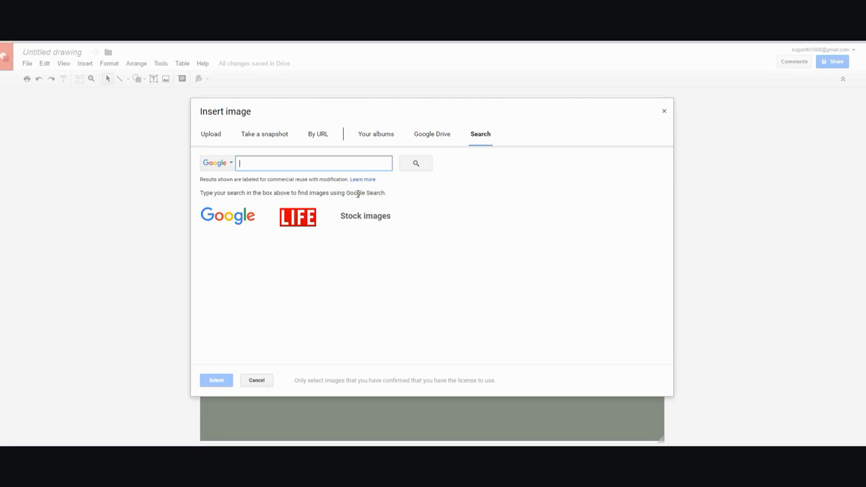
text(Tree)
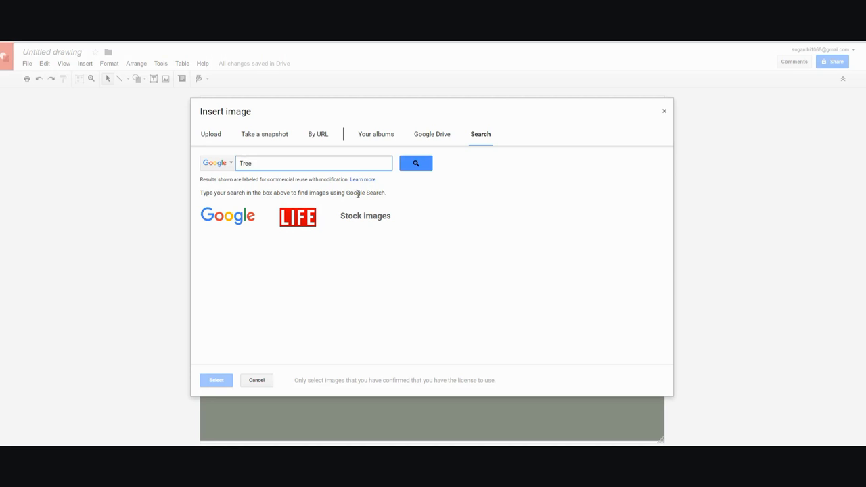
key(Return)
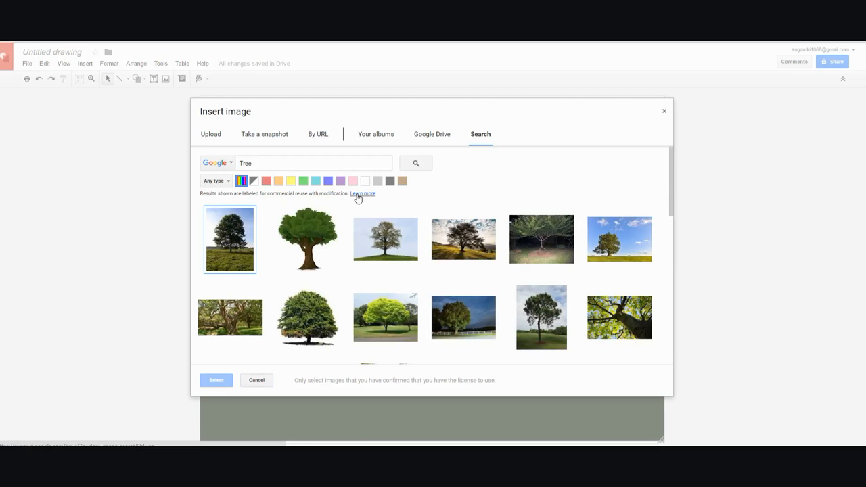
scroll(507, 226, down, 2)
scroll(504, 227, up, 1)
scroll(506, 226, down, 2)
scroll(506, 226, up, 4)
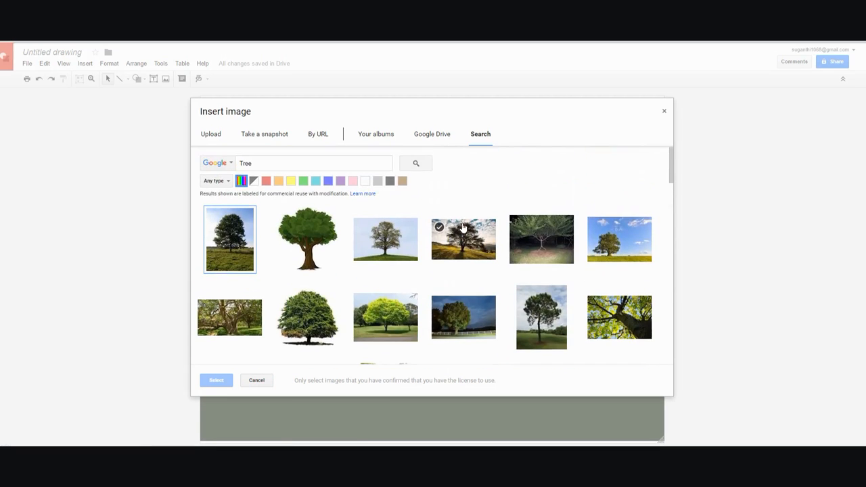
Step: Filter the tree results to clip art and insert the rounded light green tree with the orange trunk
click(228, 183)
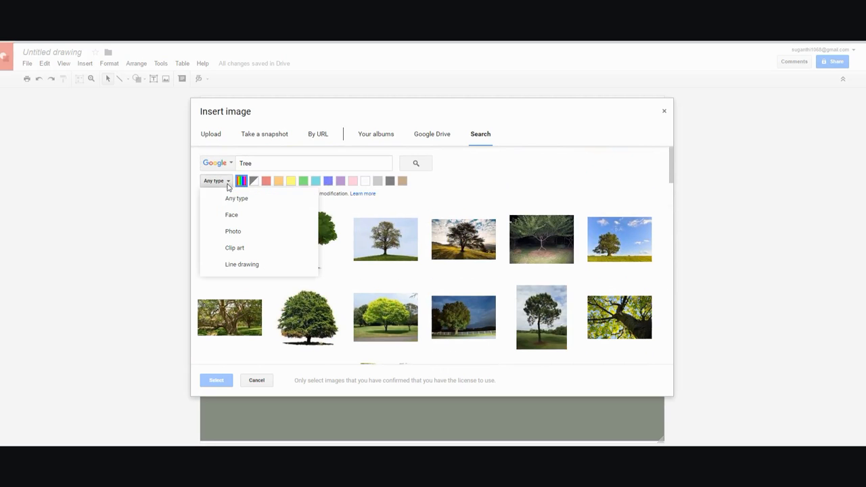
click(242, 248)
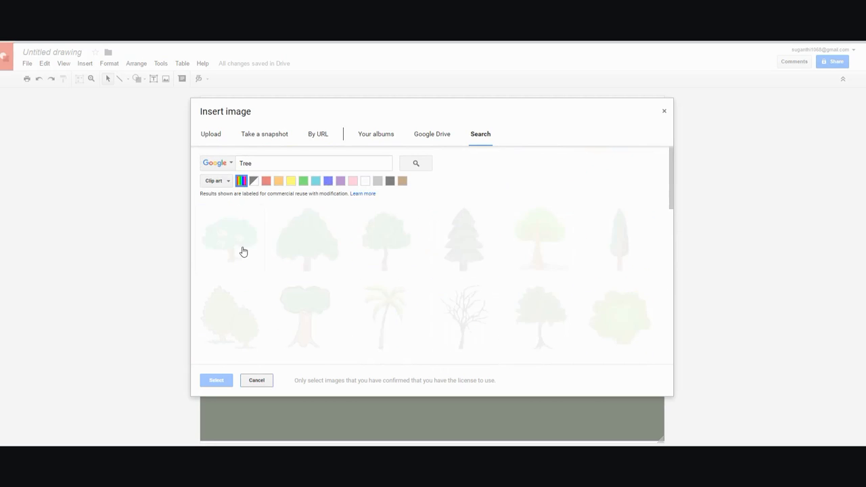
click(554, 230)
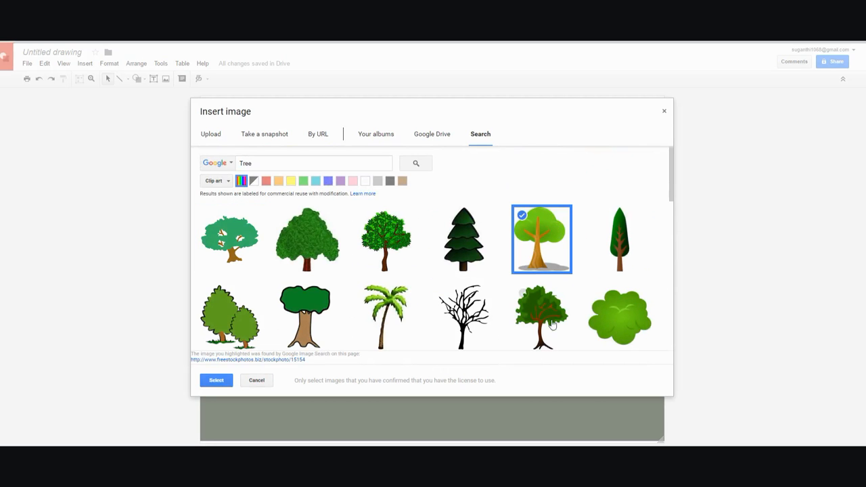
click(218, 383)
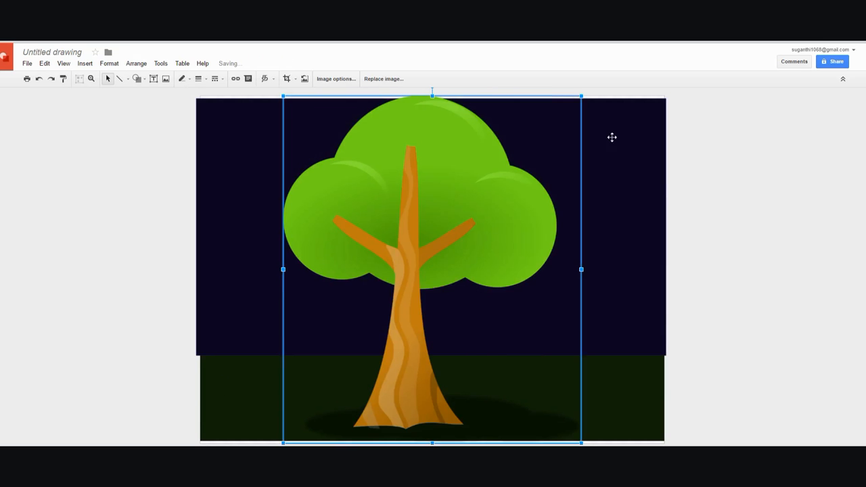
Step: Scale the tree image down proportionally to roughly two thirds and place it at the canvas's left side, its trunk base on the green strip
drag(579, 96, 451, 247)
drag(401, 301, 351, 266)
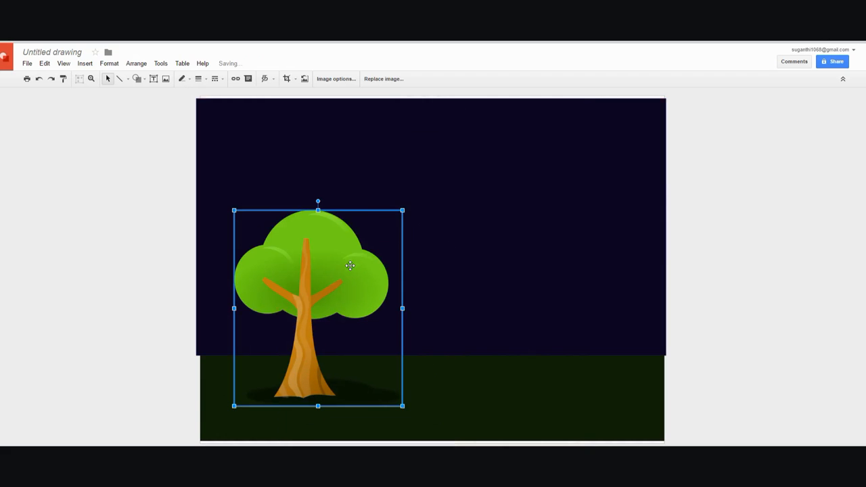
drag(402, 209, 422, 186)
drag(348, 265, 330, 285)
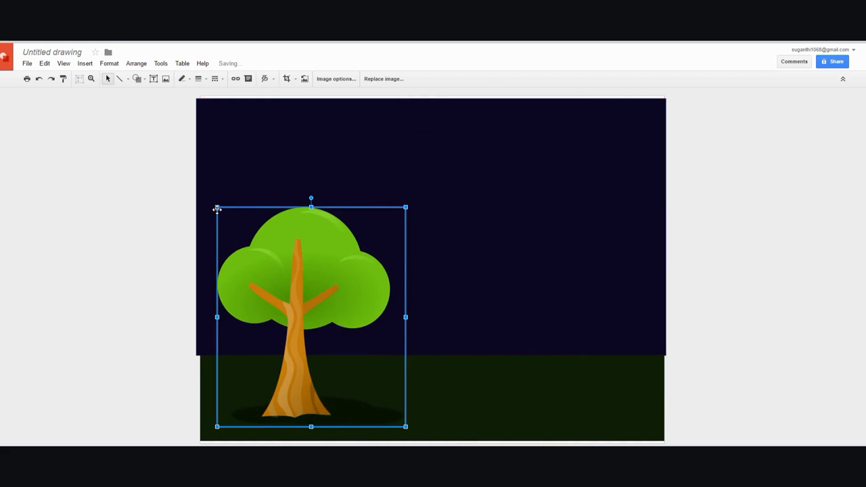
drag(217, 208, 208, 196)
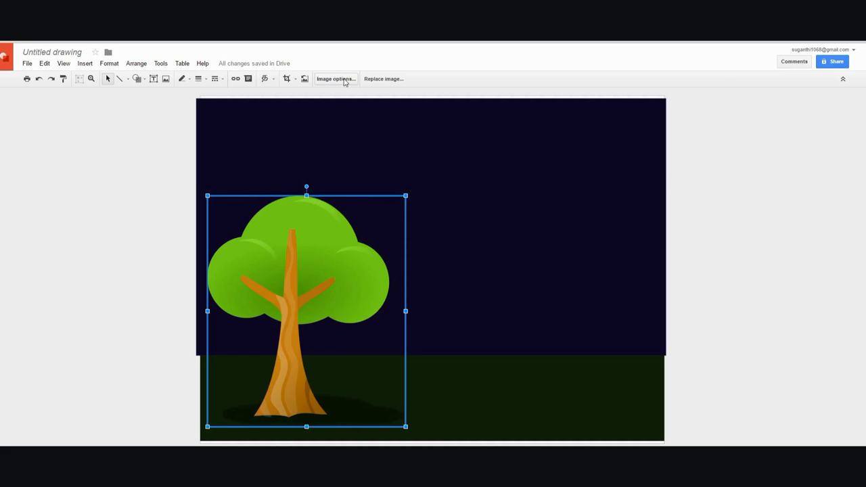
Step: Recolor the tree image with Dark 1, reduce its brightness strongly and raise its contrast slightly to get a near-black silhouette
click(343, 79)
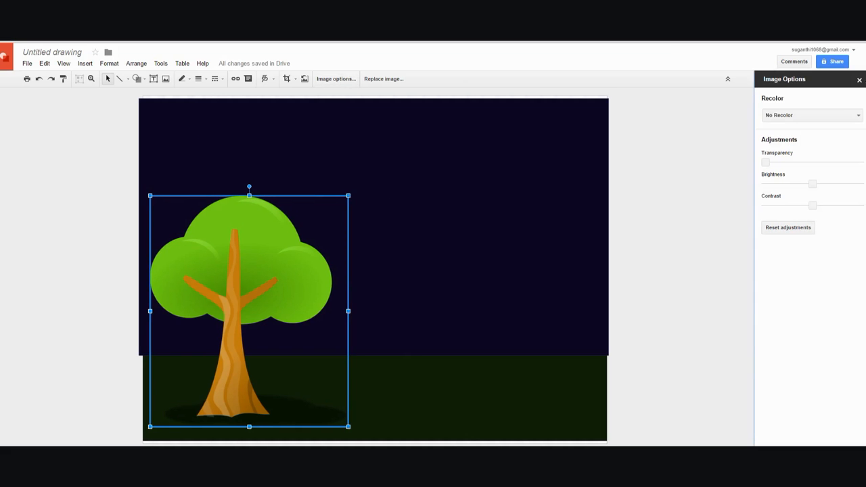
click(856, 117)
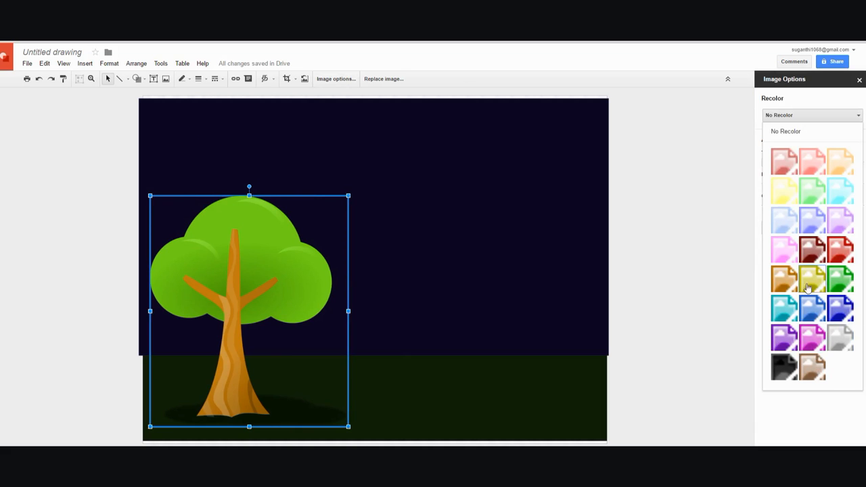
click(818, 256)
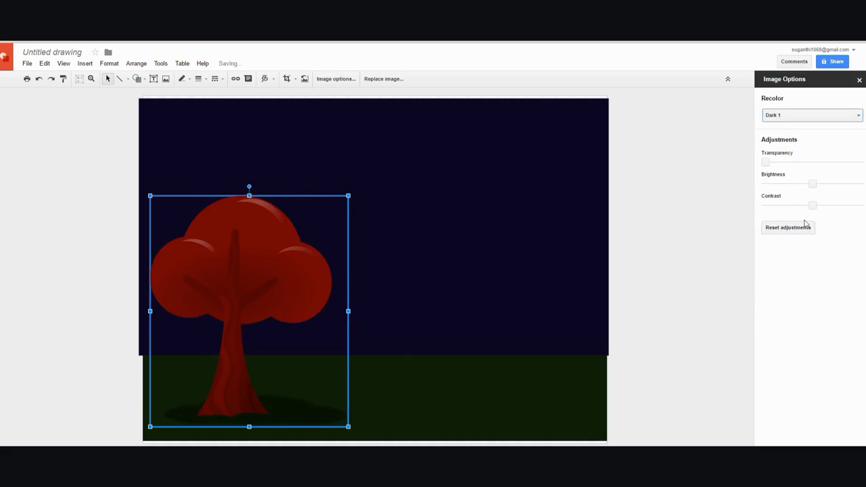
drag(812, 184, 776, 184)
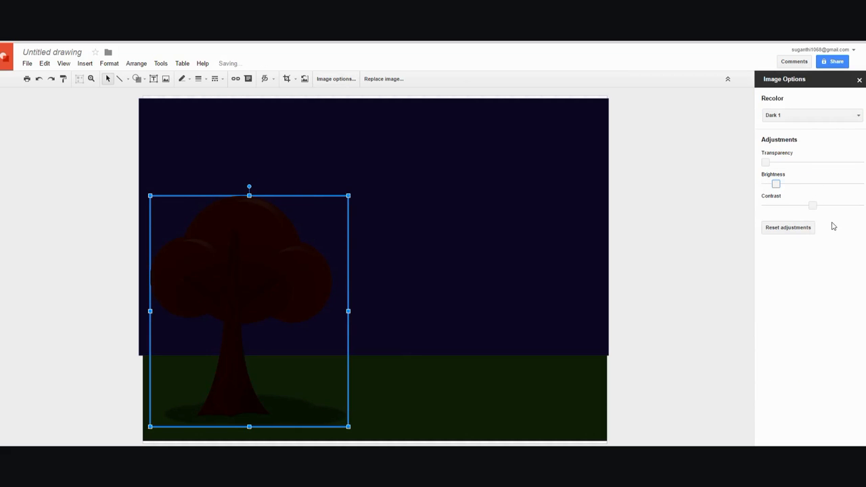
mouse_move(813, 205)
mouse_down()
mouse_move(828, 205)
mouse_move(820, 204)
mouse_up()
drag(818, 204, 825, 204)
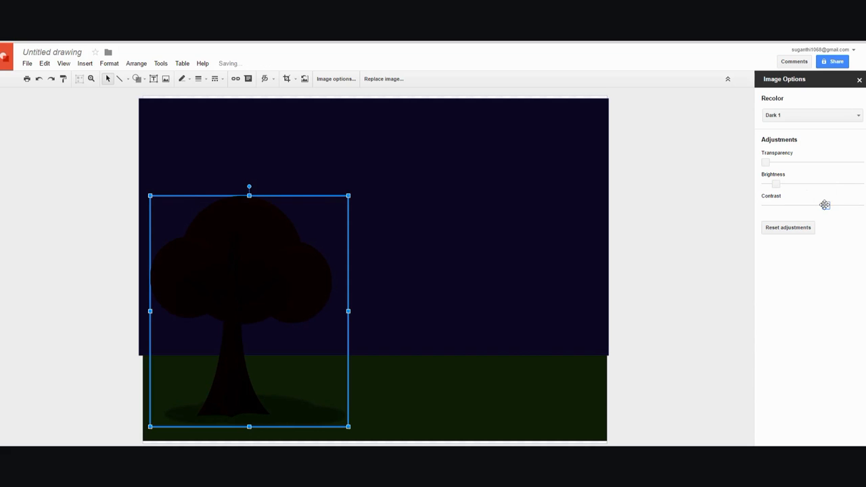
click(88, 220)
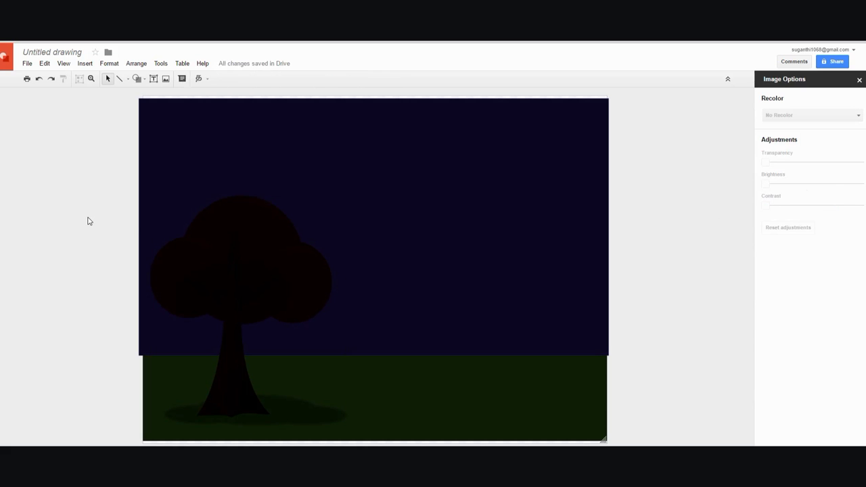
Step: Widen the green ground rectangle on both sides so its edges reach those of the dark purple rectangle
click(174, 410)
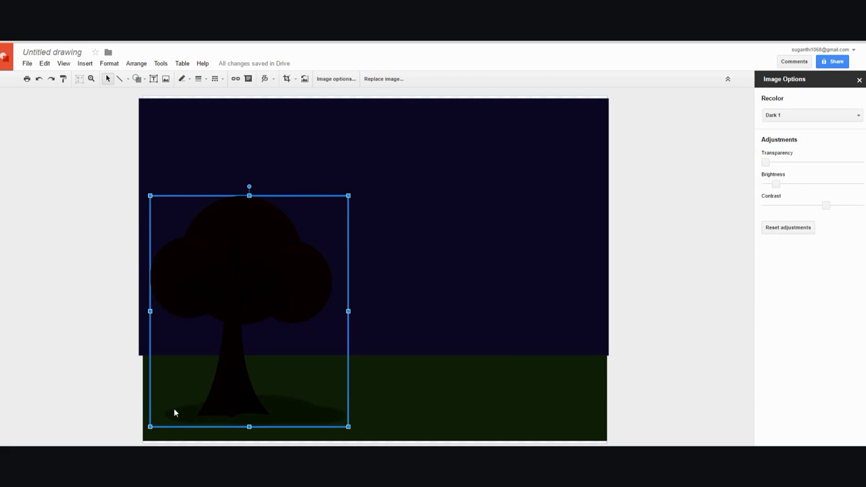
click(404, 424)
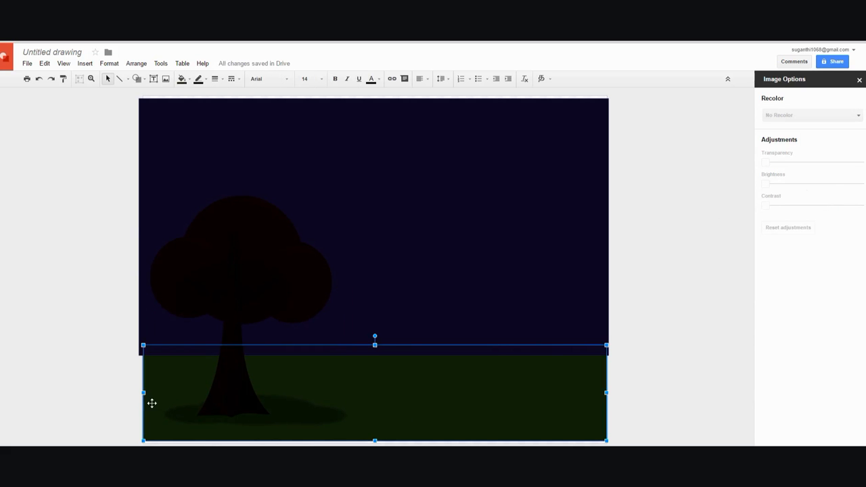
drag(143, 392, 137, 393)
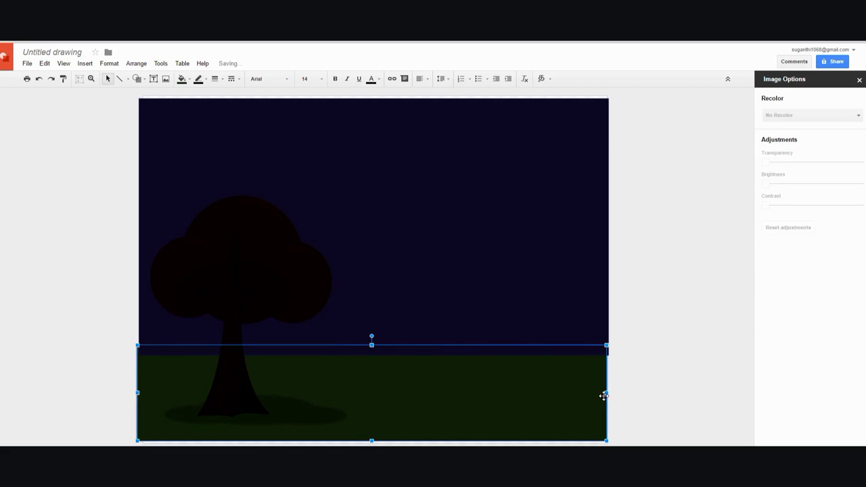
drag(607, 392, 609, 393)
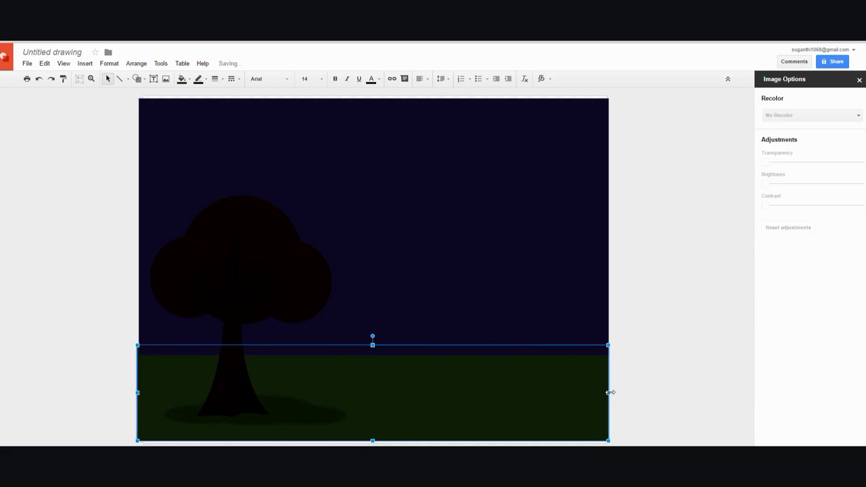
click(636, 391)
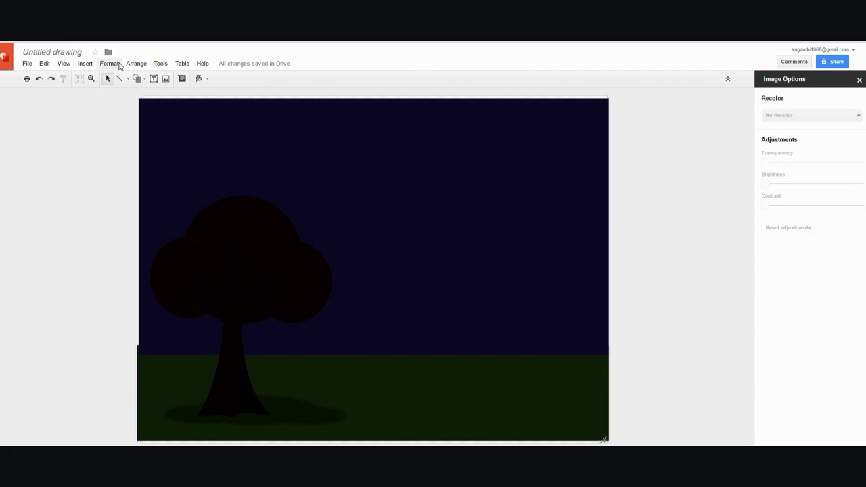
Step: Search the clip art images for "grass" and insert the green grass strip with tall reeds on its left
click(167, 79)
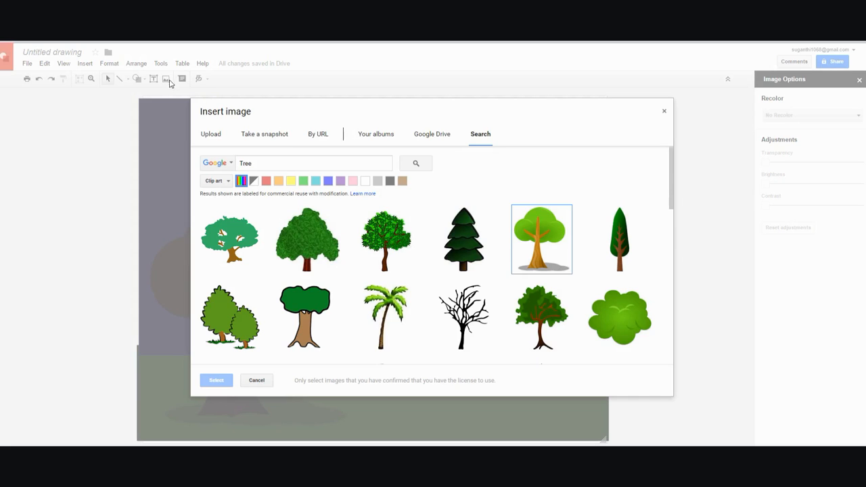
drag(265, 165, 225, 171)
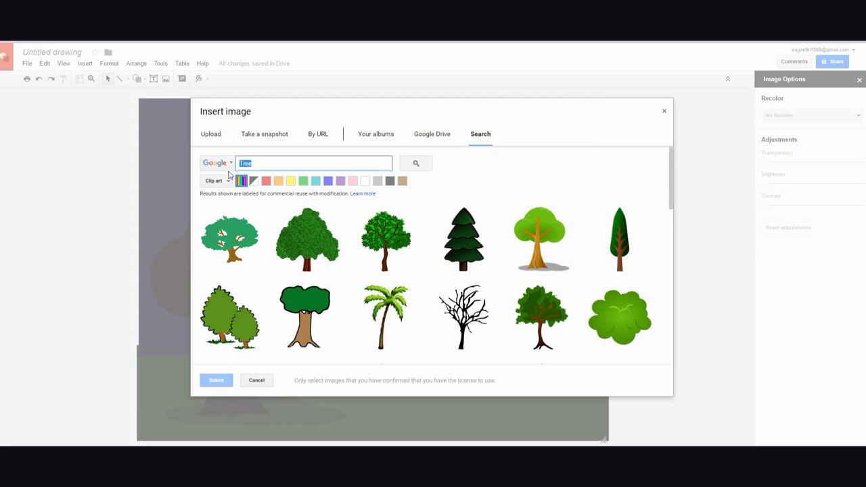
text(grass)
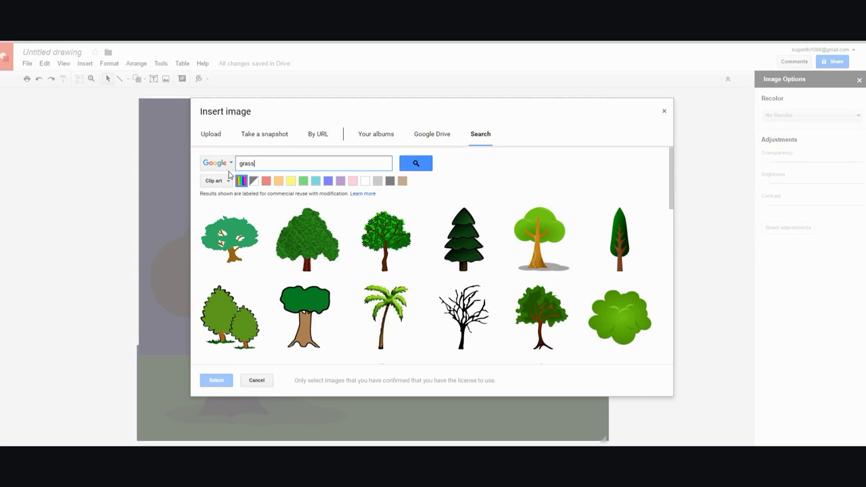
key(Return)
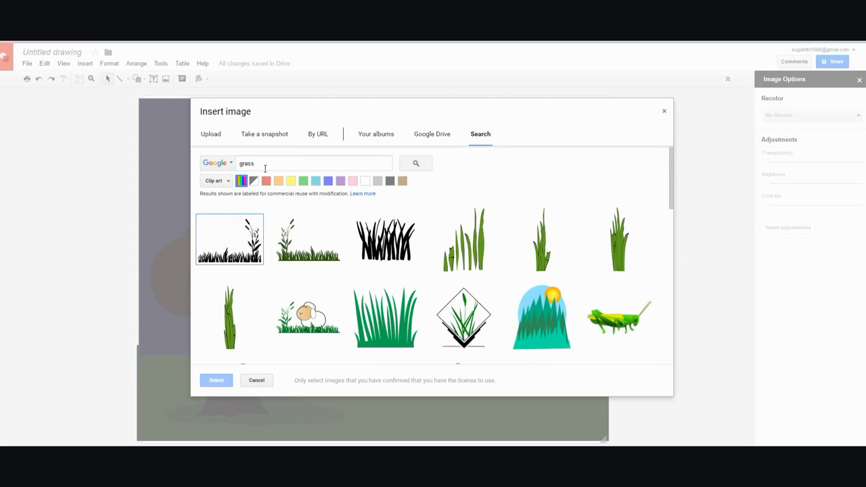
click(290, 241)
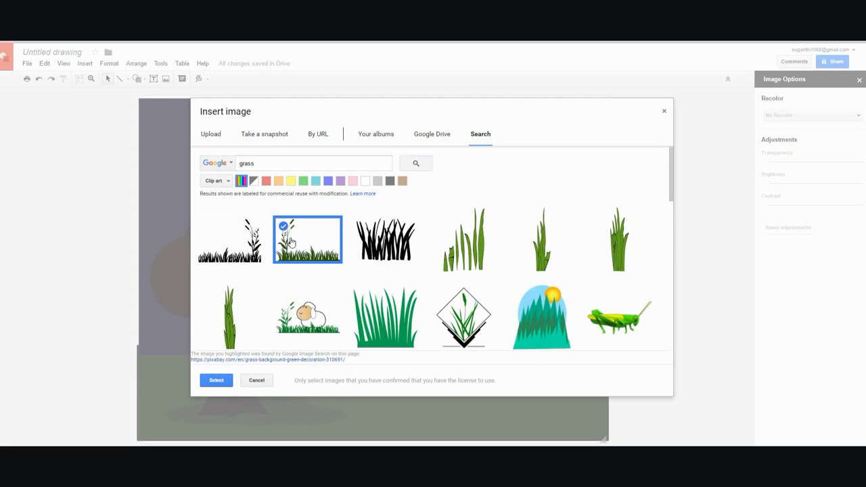
click(217, 380)
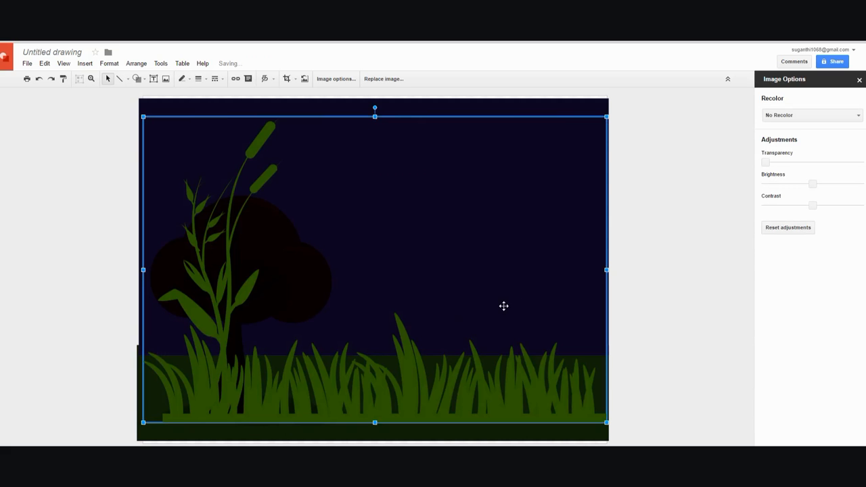
Step: Scale the grass image down proportionally to about a quarter of the canvas width and place it across the base of the tree trunk
drag(606, 270, 341, 270)
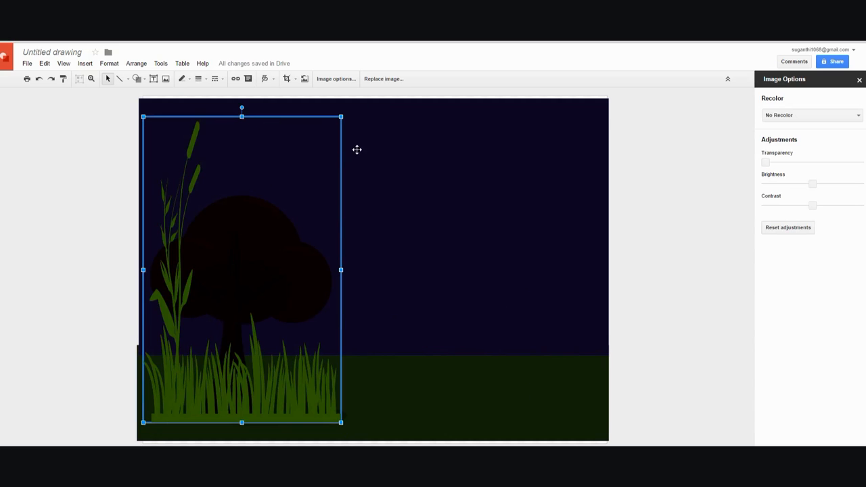
key(ctrl+z)
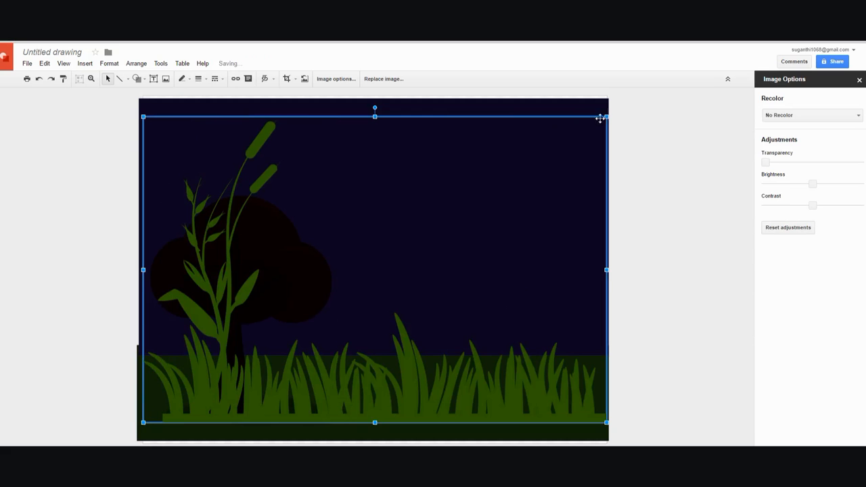
drag(605, 117, 401, 253)
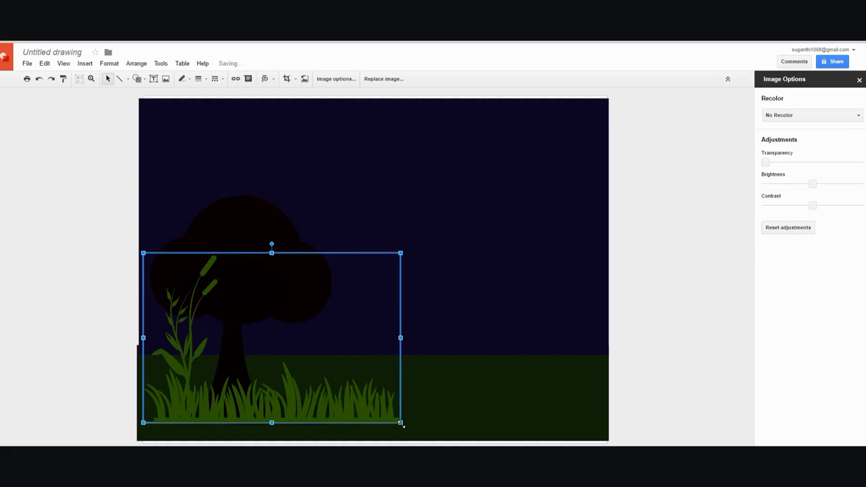
drag(402, 423, 305, 408)
drag(340, 355, 309, 359)
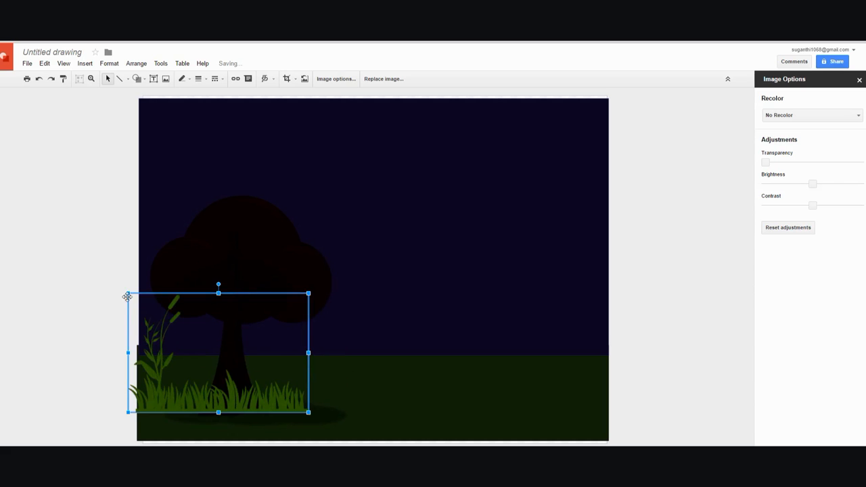
drag(126, 292, 192, 336)
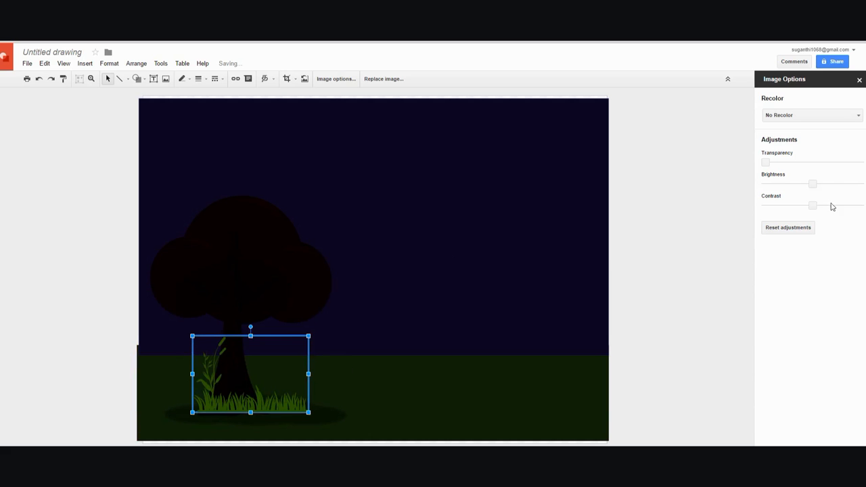
Step: Recolor the grass image with Dark 1, lower its brightness slightly and raise its contrast to get a near-black silhouette
click(858, 116)
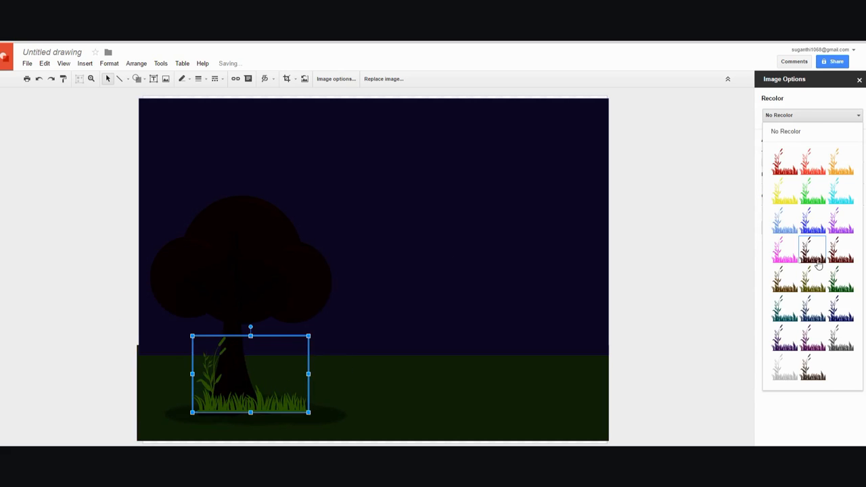
click(788, 291)
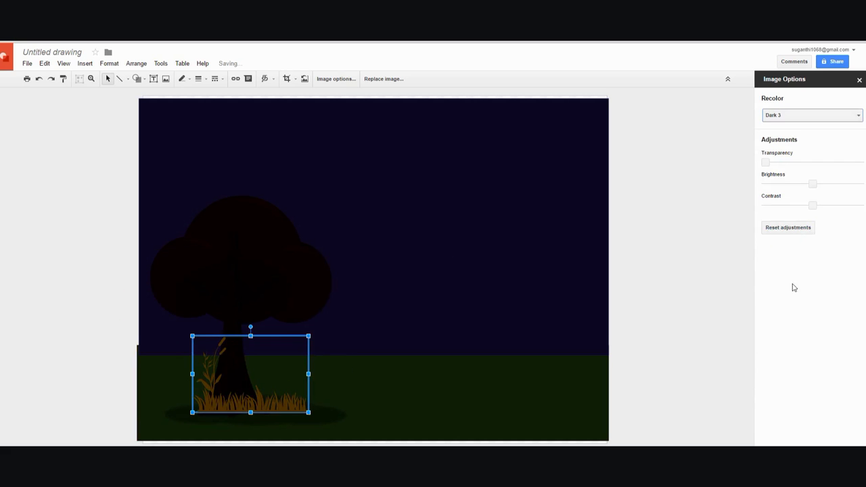
click(858, 116)
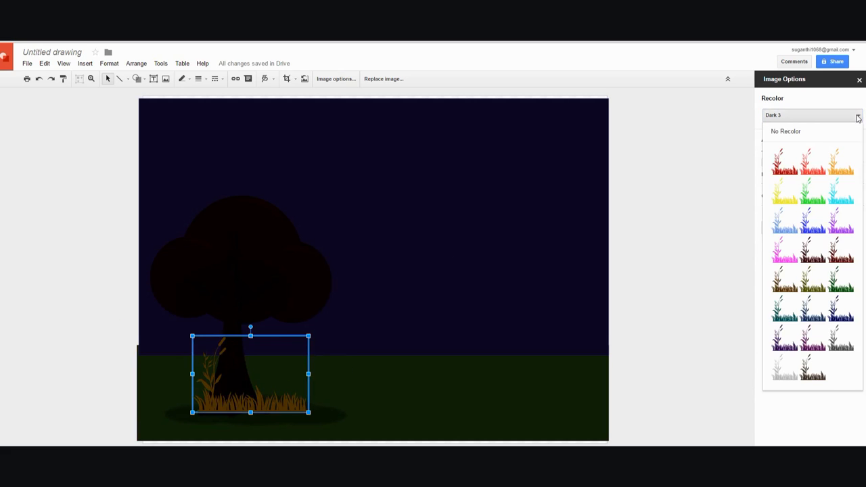
click(814, 258)
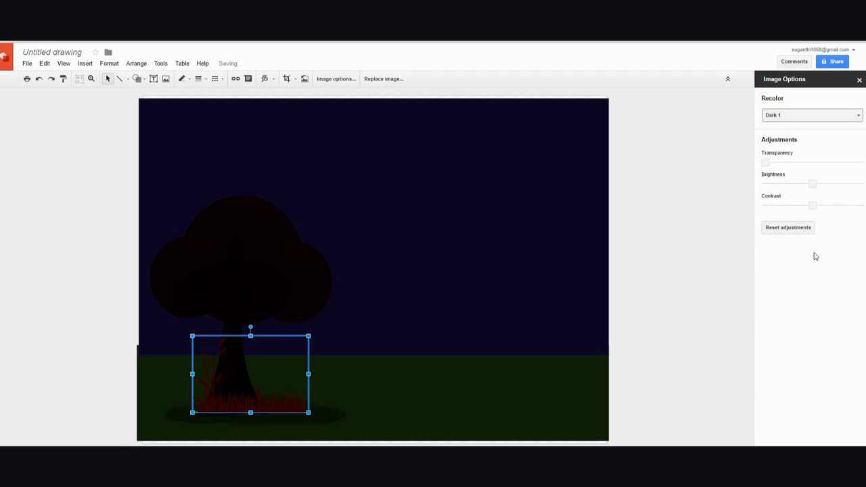
drag(813, 204, 807, 183)
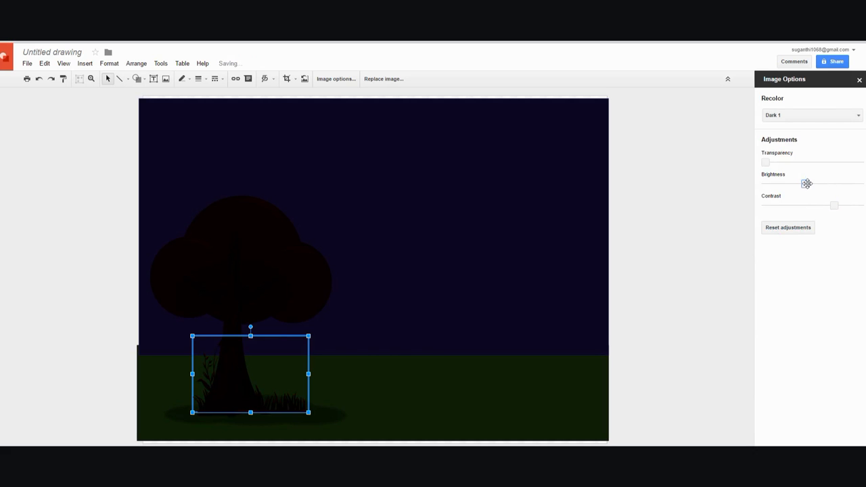
drag(834, 204, 806, 185)
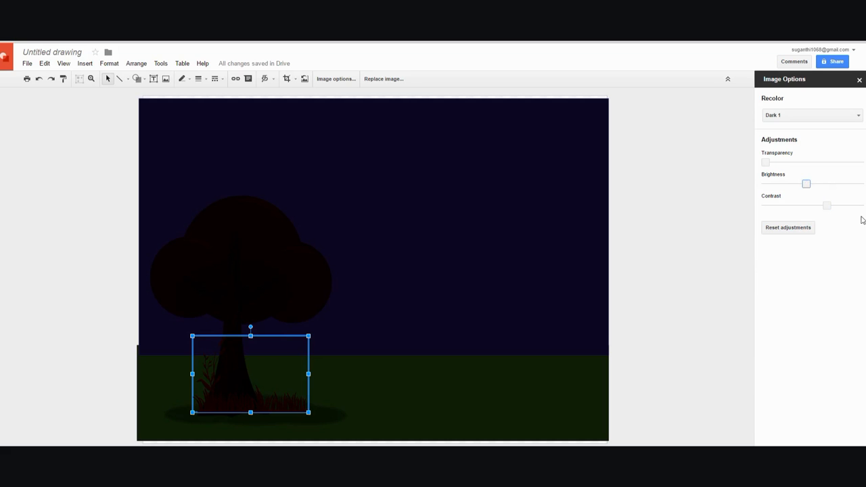
drag(829, 205, 838, 206)
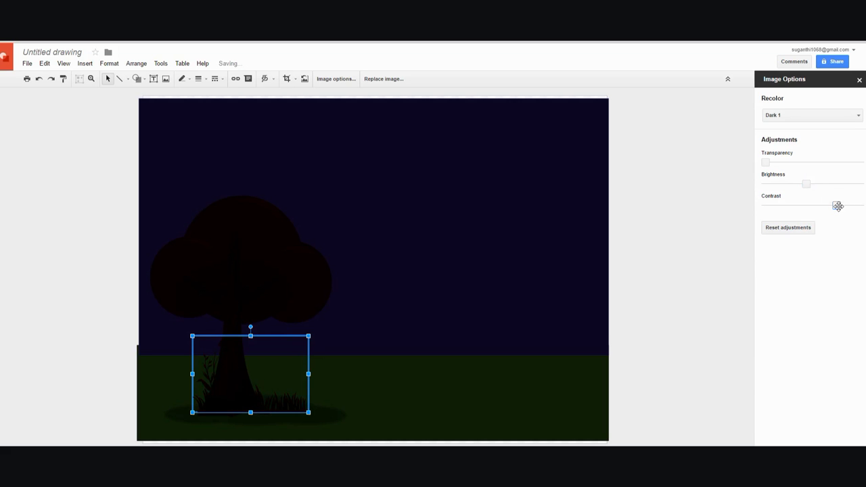
click(684, 280)
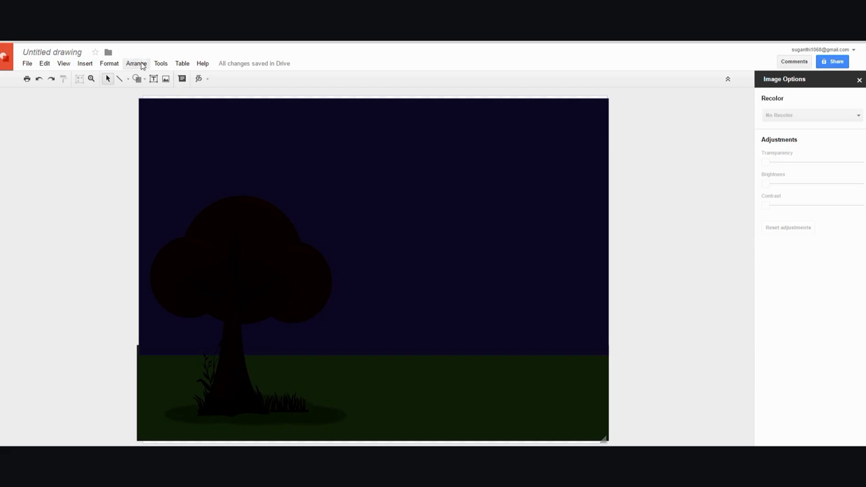
Step: Search the clip art images for "log" and insert the brown hollow log with a broken end
click(165, 78)
click(228, 165)
click(217, 166)
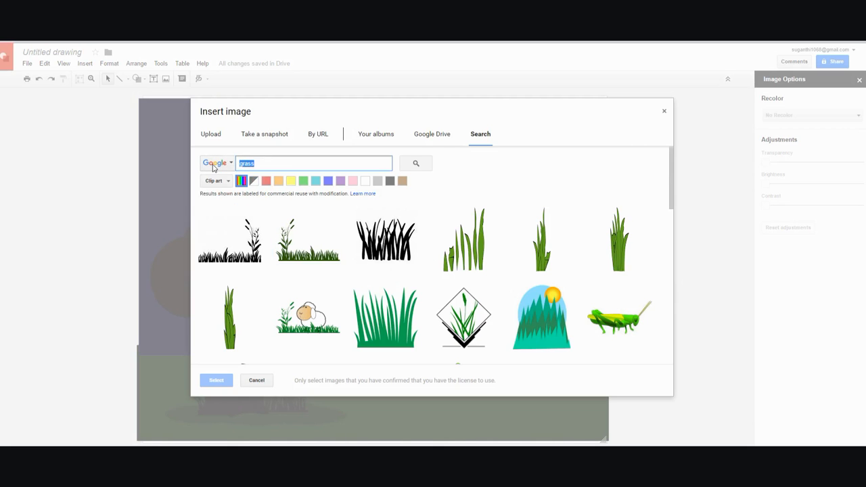
text(log)
key(Return)
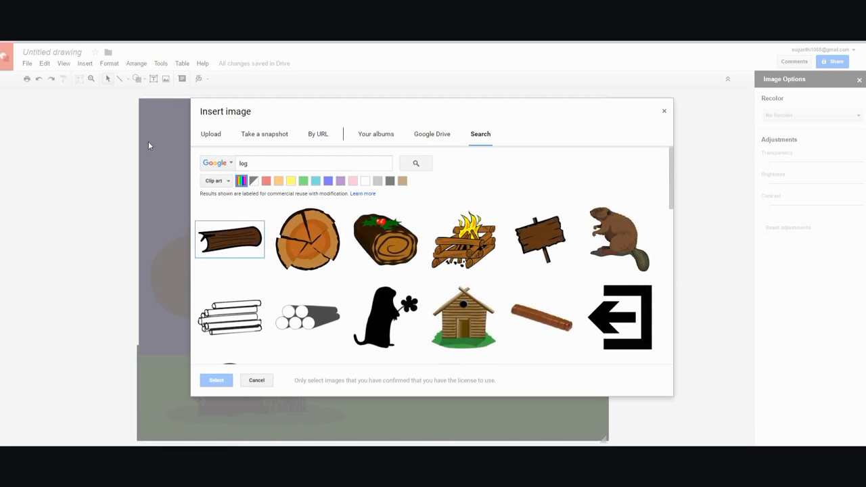
click(203, 243)
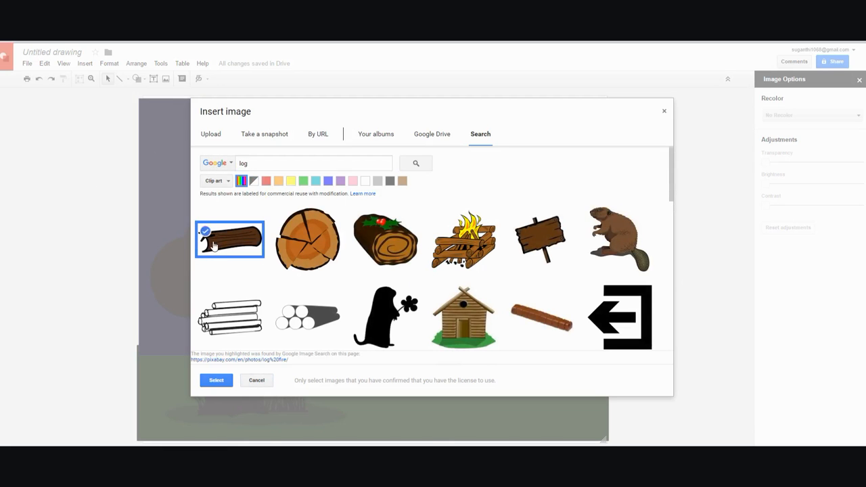
click(217, 380)
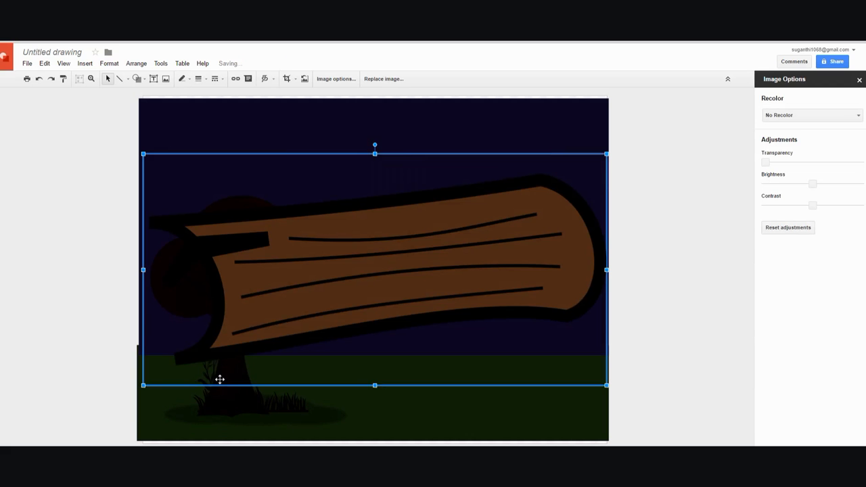
Step: Scale the log image down proportionally to about a quarter of the canvas width and place it over the grass at the tree's base
drag(609, 154, 443, 295)
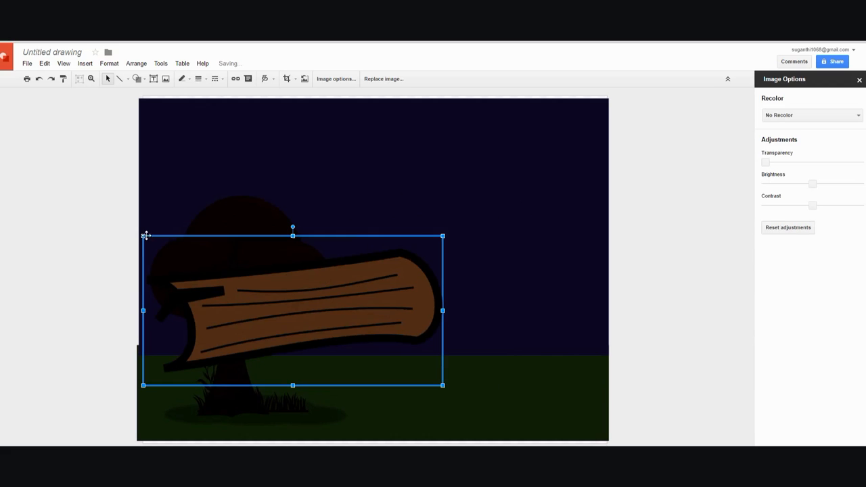
drag(142, 235, 192, 260)
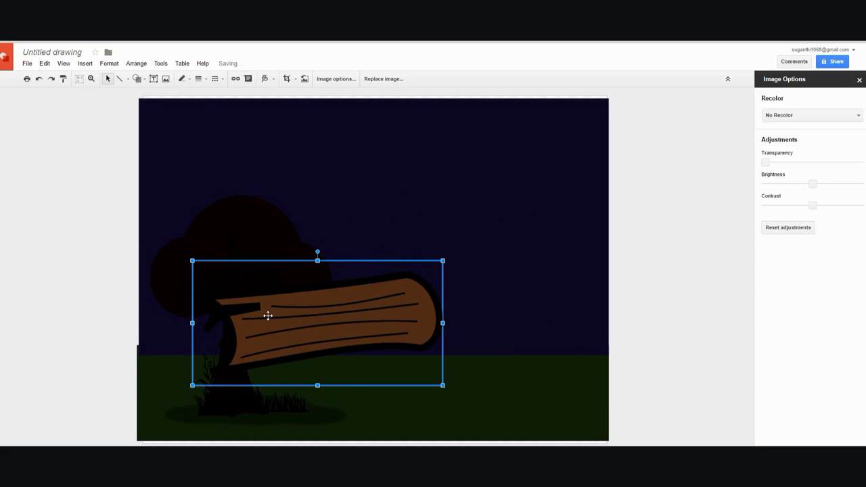
drag(271, 332, 242, 399)
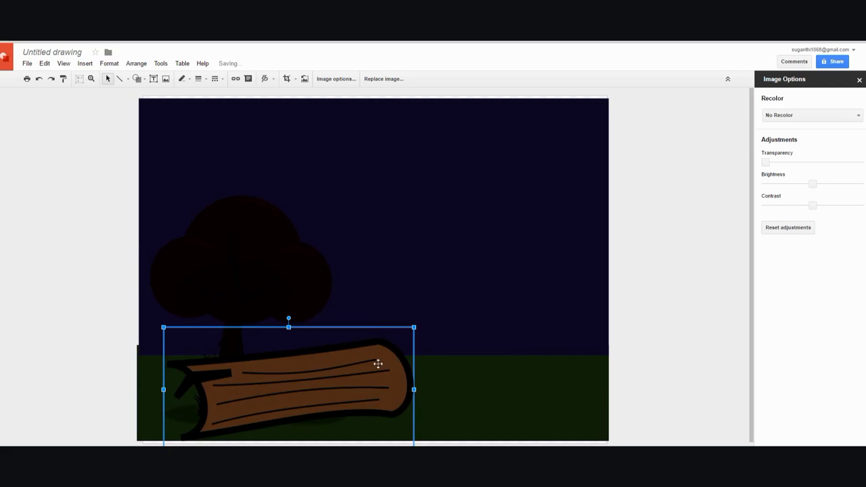
click(417, 329)
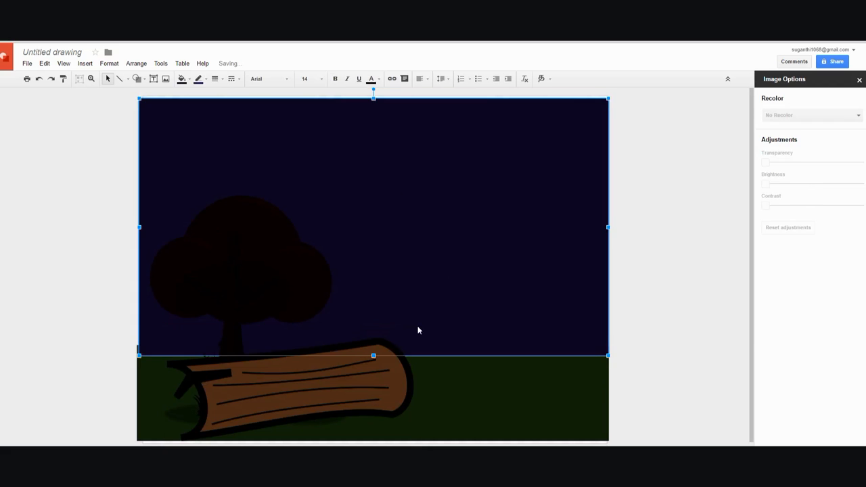
click(357, 388)
drag(414, 327, 354, 357)
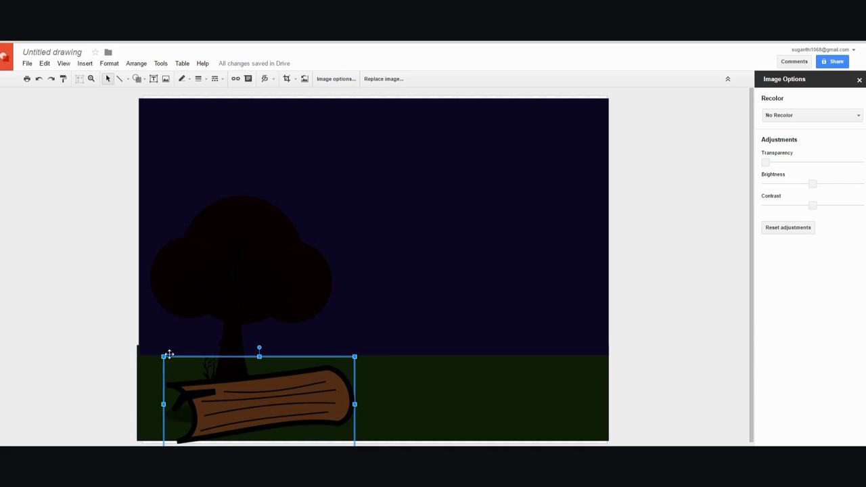
drag(175, 364, 177, 363)
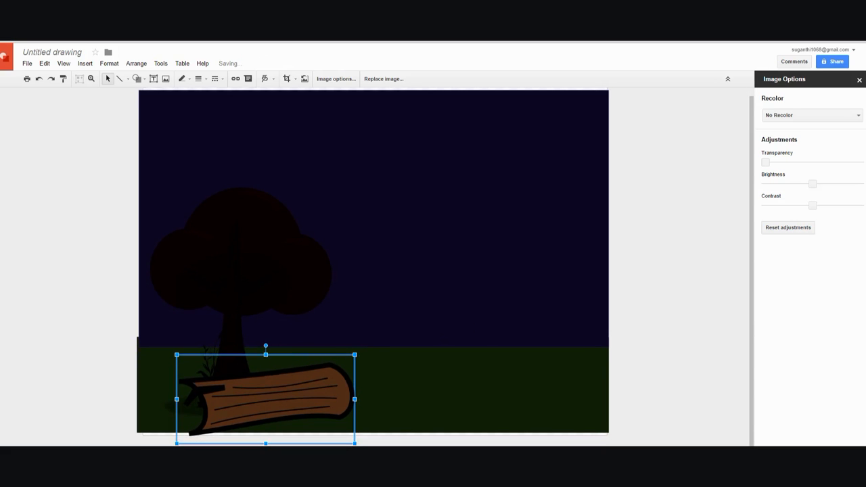
drag(354, 443, 313, 408)
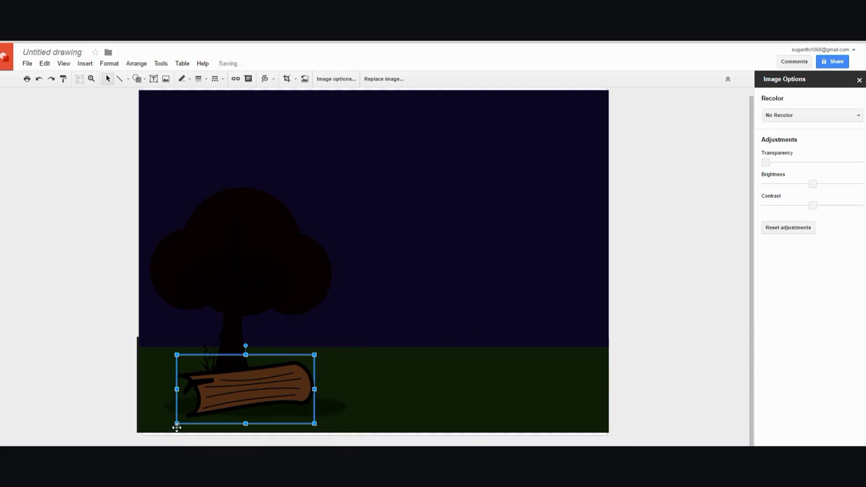
drag(176, 425, 192, 414)
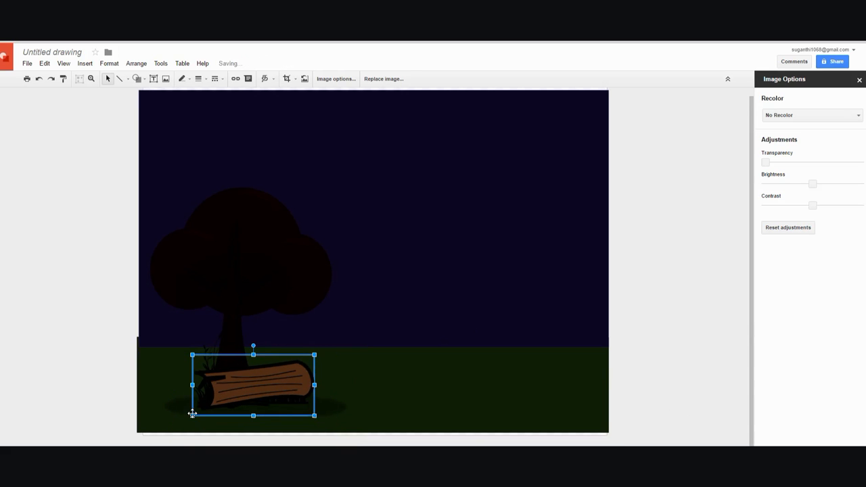
drag(236, 397, 234, 404)
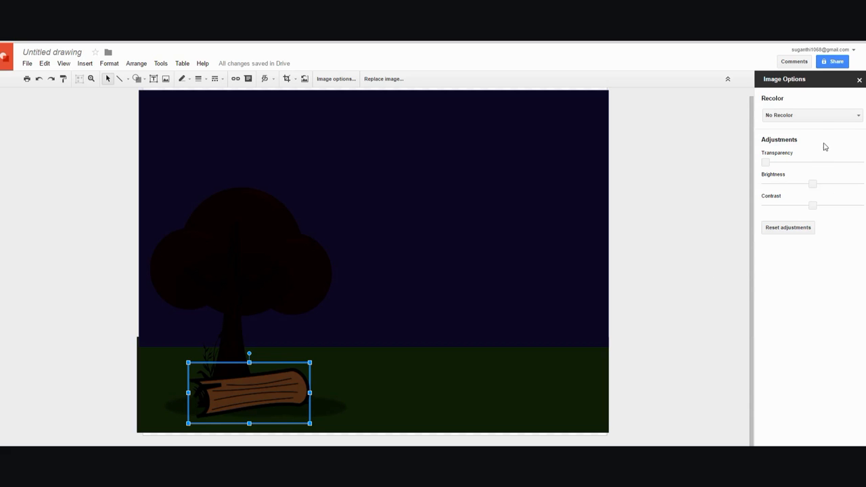
Step: Recolor the log image with Dark 1, lower its brightness slightly and raise its contrast to turn it into a dark silhouette
click(860, 118)
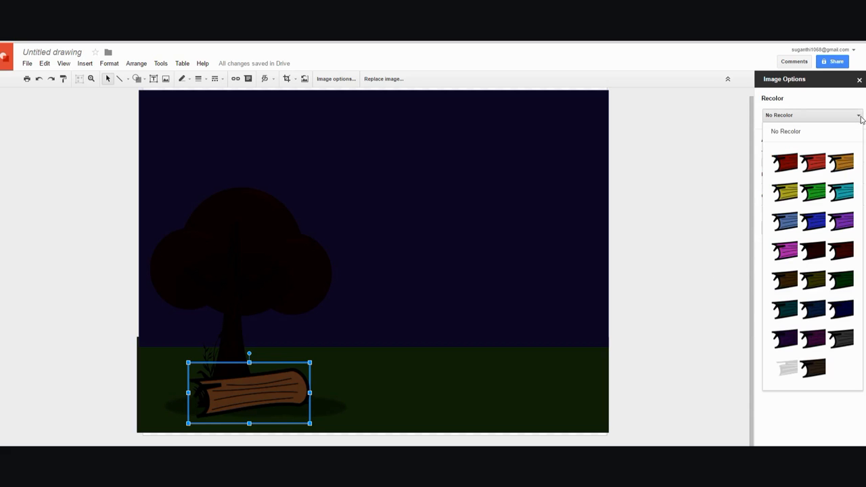
click(818, 251)
drag(812, 205, 830, 205)
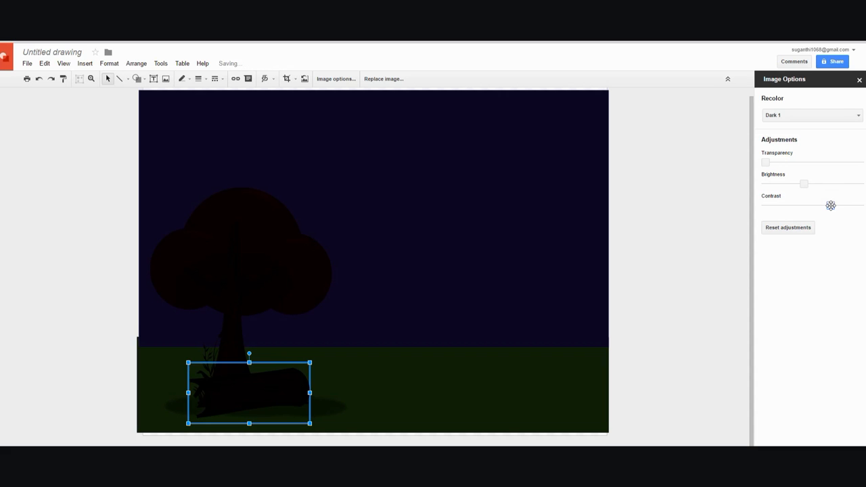
click(124, 277)
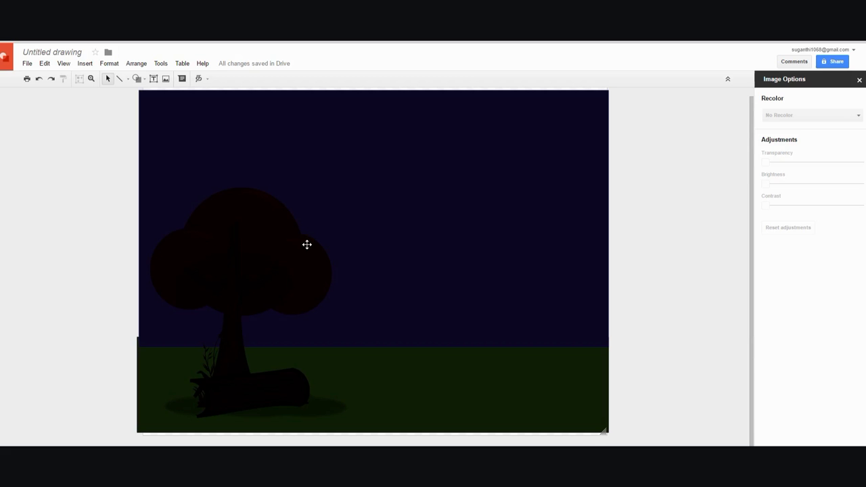
Step: Rename the drawing as "My tree"
click(79, 52)
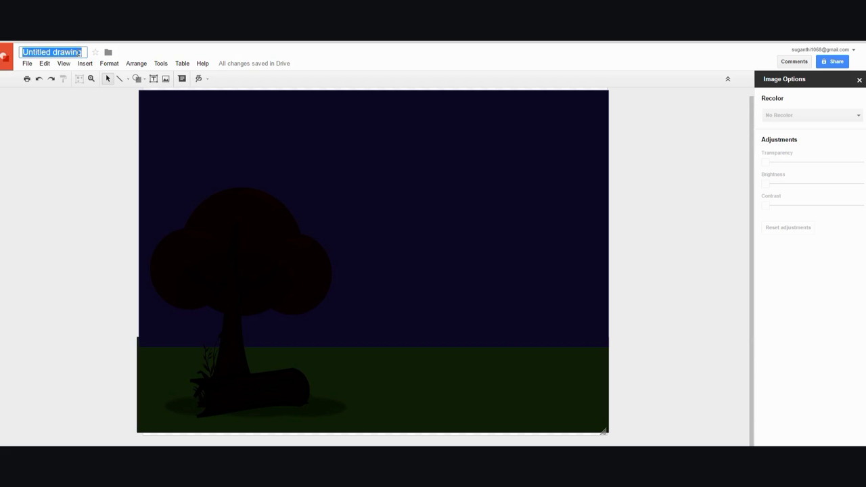
text(My tr)
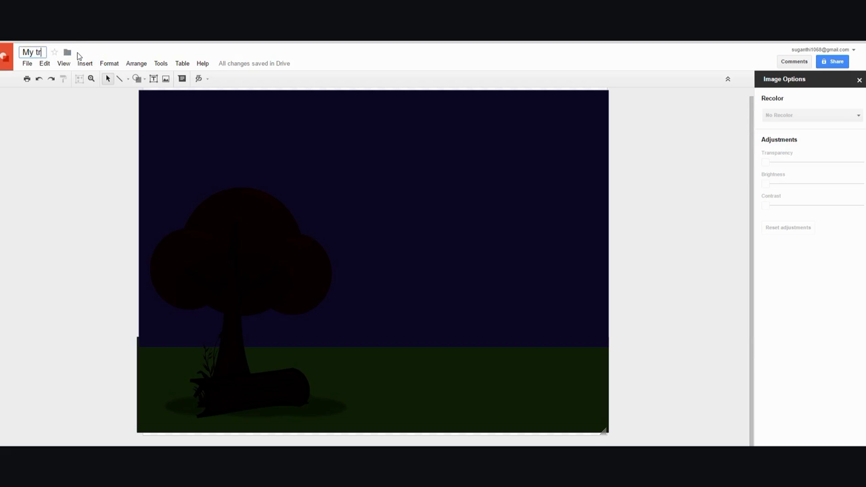
text(ee)
click(61, 196)
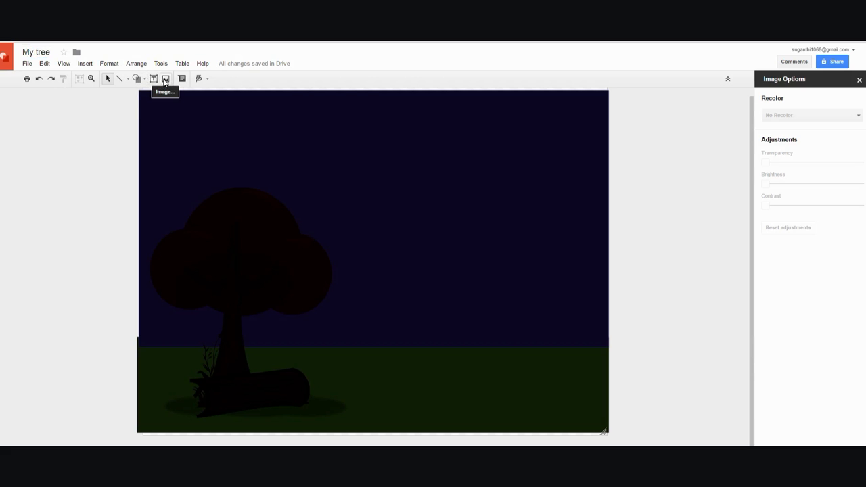
Step: Search the clip art images for "bat" and insert the solid black bat with spread, scalloped wings and pointed ears
click(166, 79)
click(314, 160)
drag(313, 159, 199, 165)
text(ba)
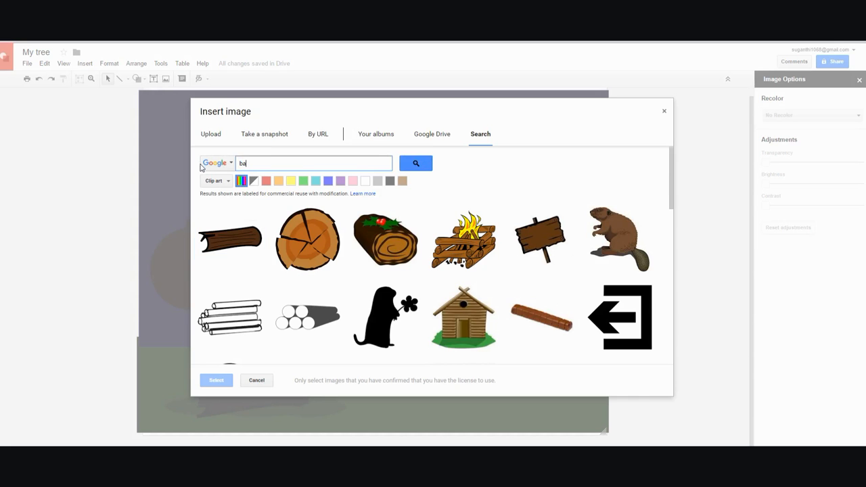
key(Return)
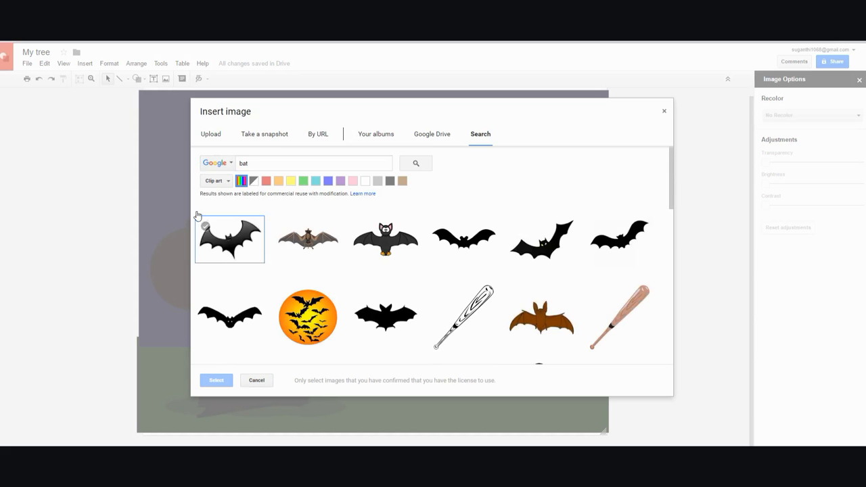
scroll(366, 257, down, 1)
scroll(366, 257, down, 2)
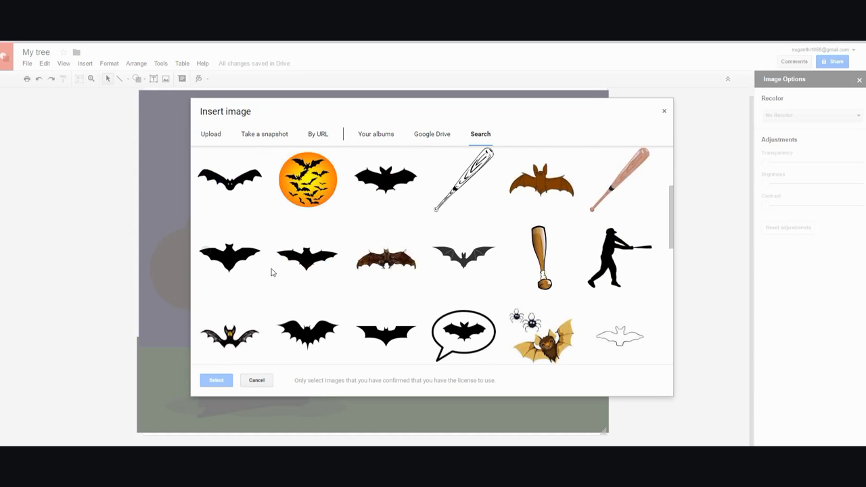
scroll(324, 284, down, 1)
click(389, 245)
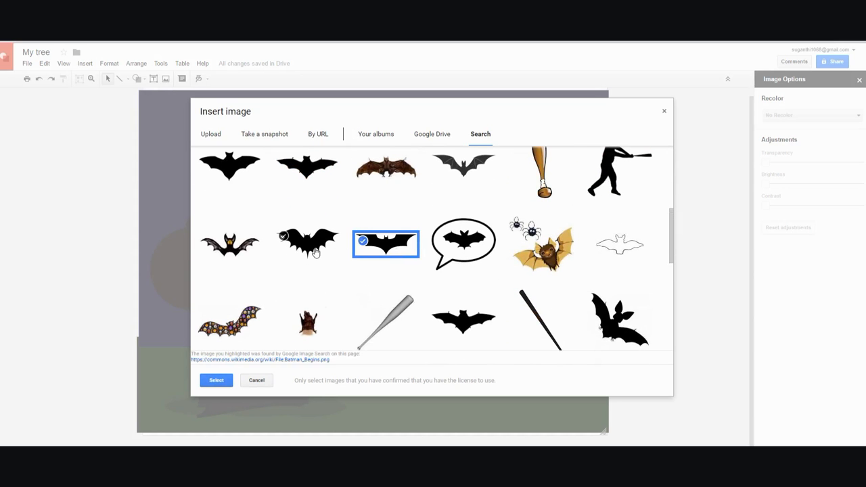
click(315, 251)
click(214, 381)
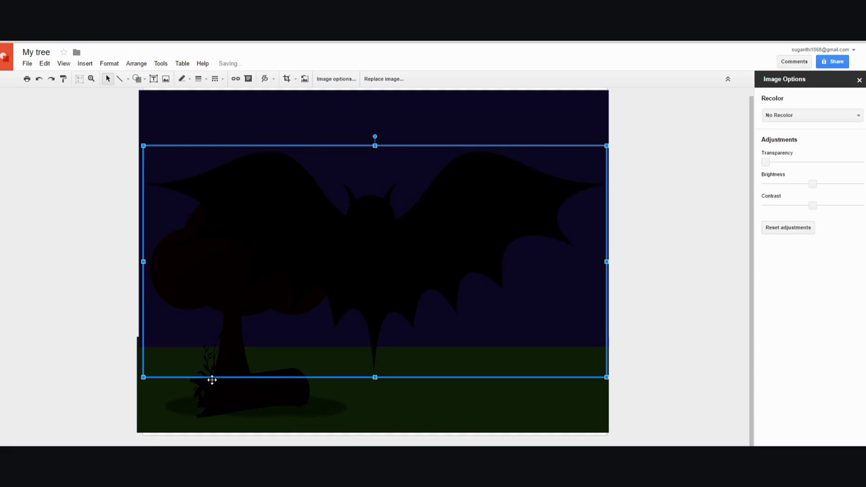
Step: Scale the bat down to about a tenth of the canvas width, tilt it counterclockwise and place it high in the sky above the tree's left side
drag(606, 146, 399, 267)
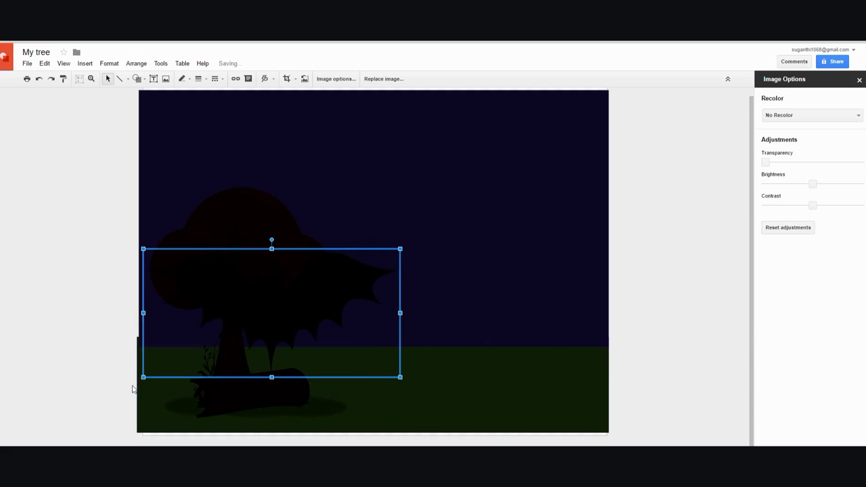
drag(143, 377, 263, 284)
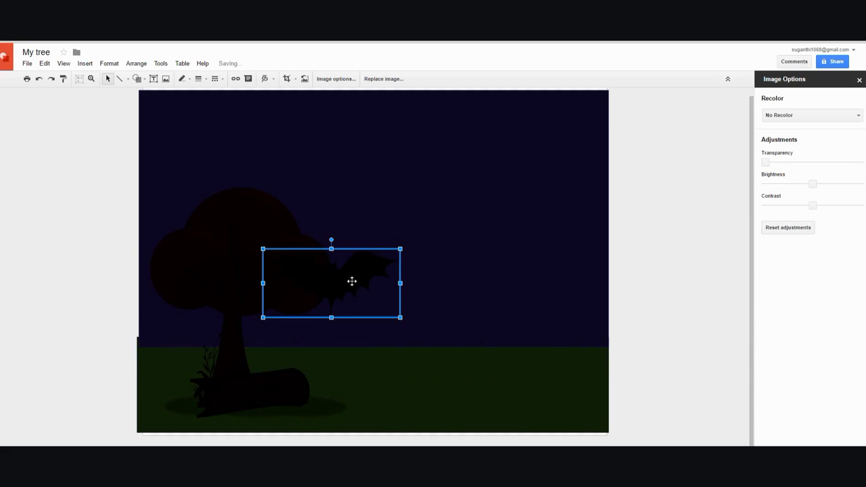
drag(402, 319, 215, 160)
drag(192, 124, 180, 128)
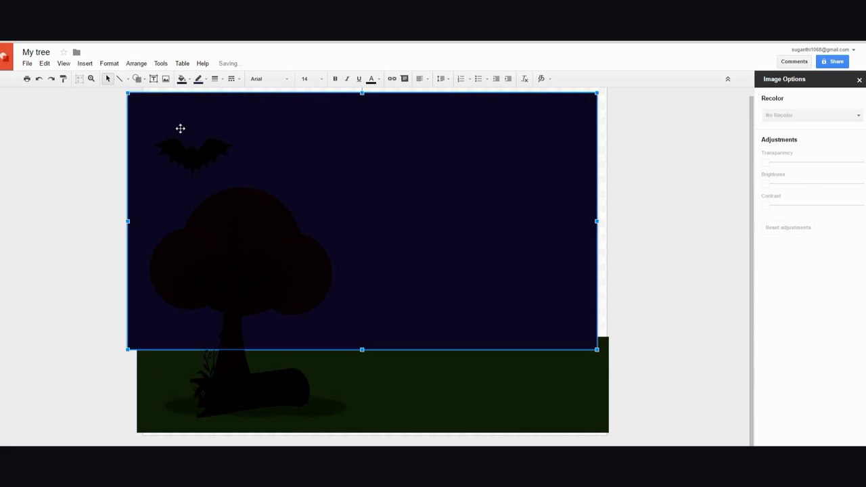
key(ctrl+z)
click(193, 145)
drag(193, 129, 177, 130)
drag(240, 158, 174, 129)
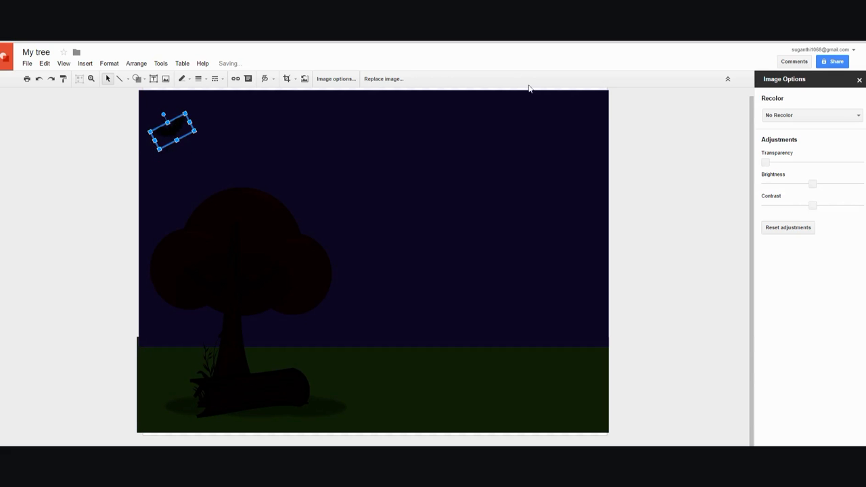
Step: Recolor the bat with Sepia, set its brightness to minimum and transparency to about a third, and shrink it slightly
click(856, 115)
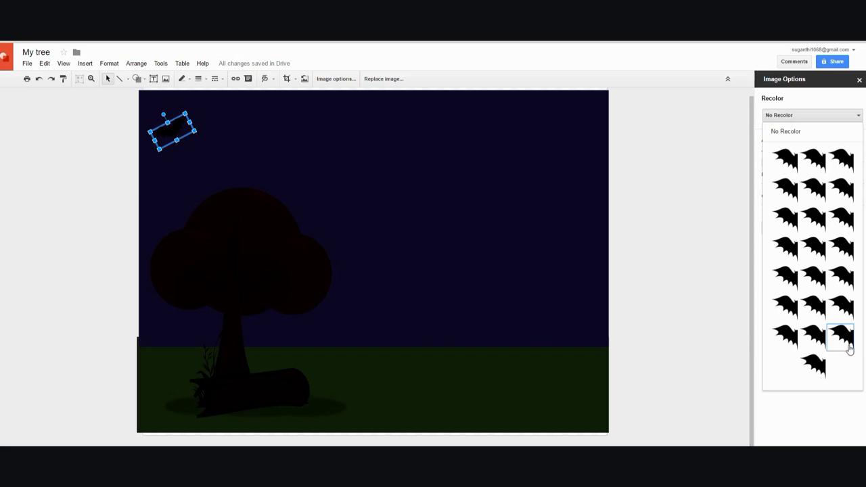
click(816, 367)
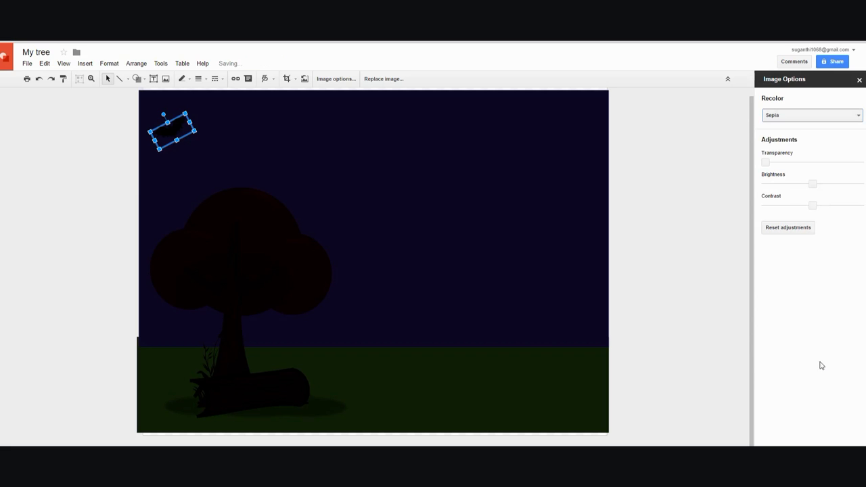
drag(813, 184, 798, 163)
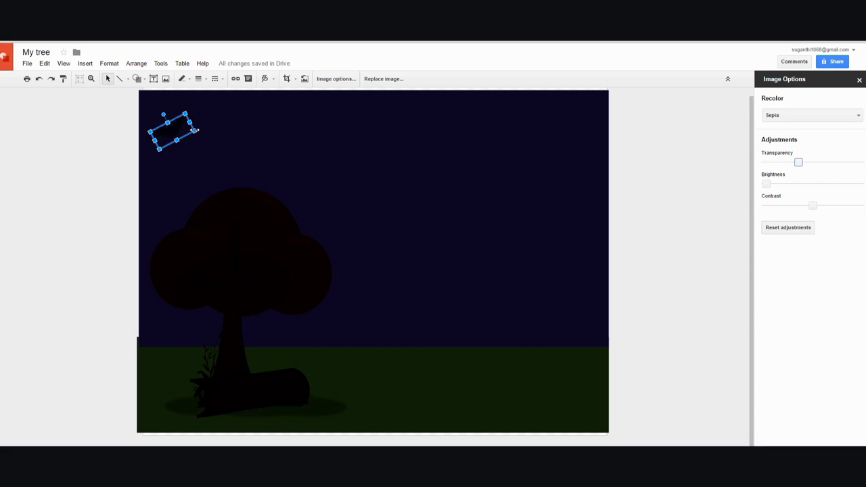
drag(187, 127, 180, 123)
click(135, 145)
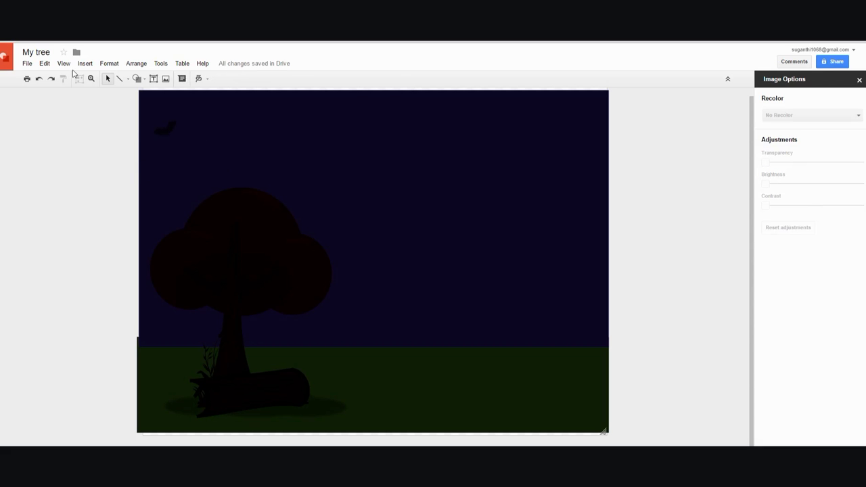
Step: Search the clip art images for "owl" and insert the upright brown owl with a white chest and orange eyes
click(166, 79)
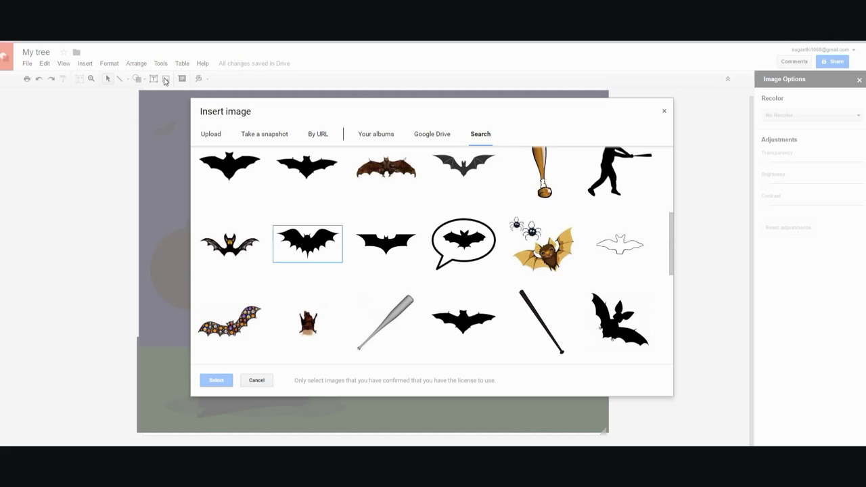
scroll(296, 200, up, 4)
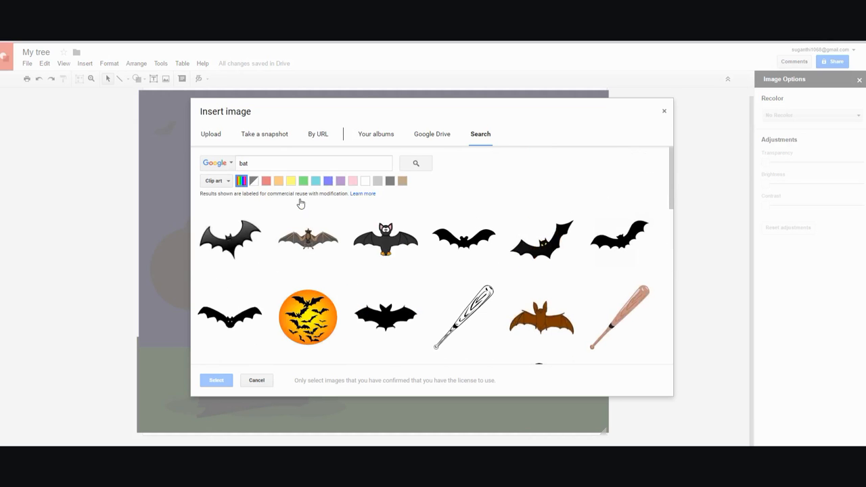
click(268, 164)
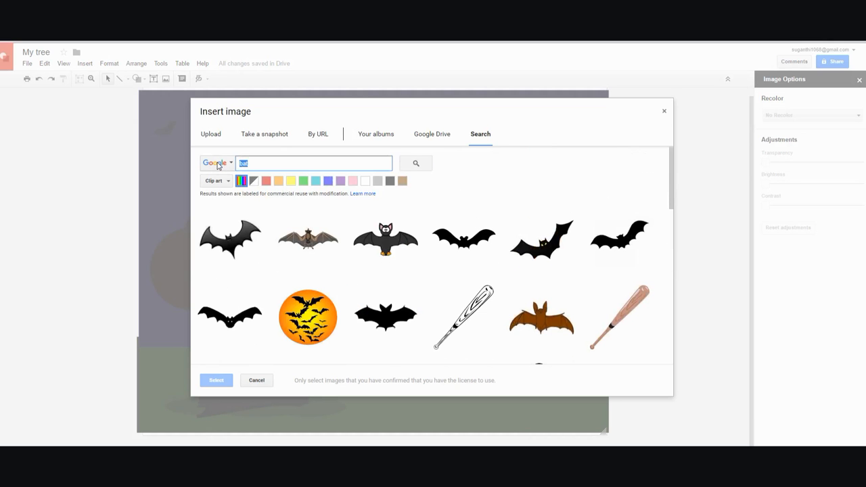
text(ow)
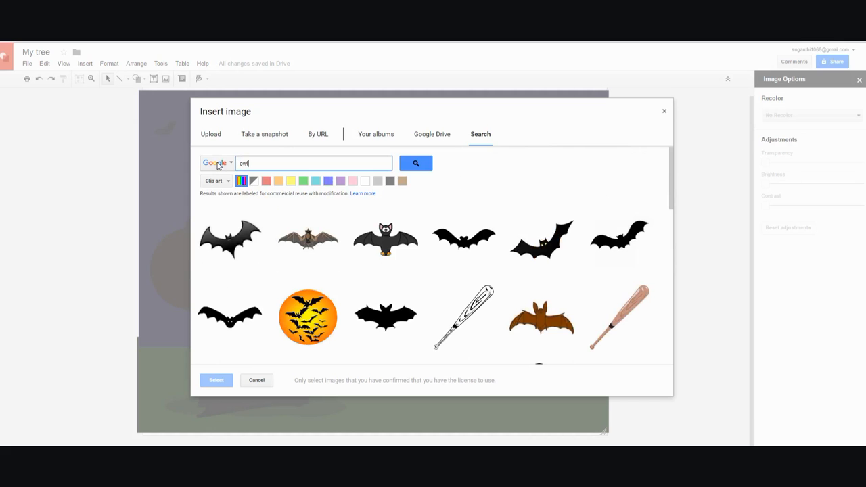
text(l)
key(Return)
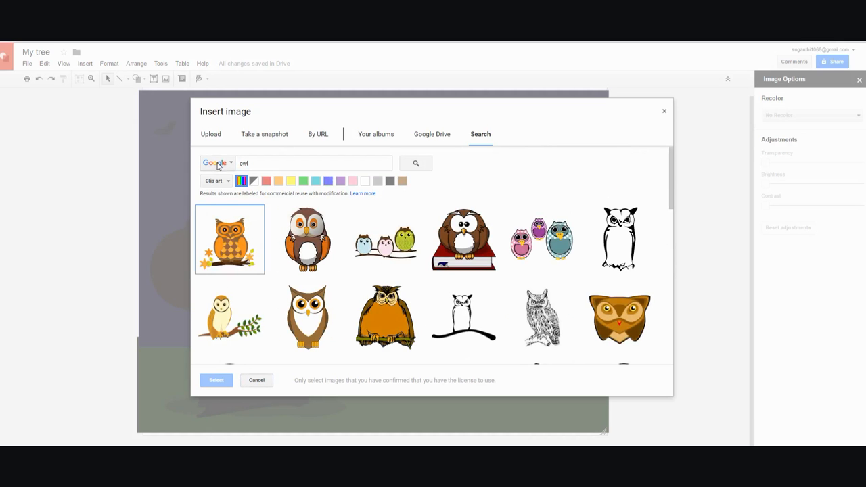
click(312, 306)
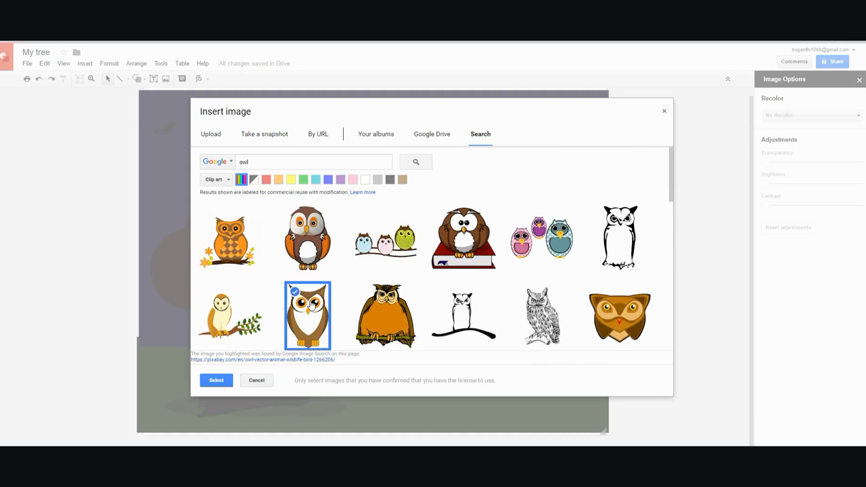
scroll(344, 270, down, 1)
scroll(344, 270, down, 2)
scroll(344, 270, up, 2)
scroll(344, 269, down, 2)
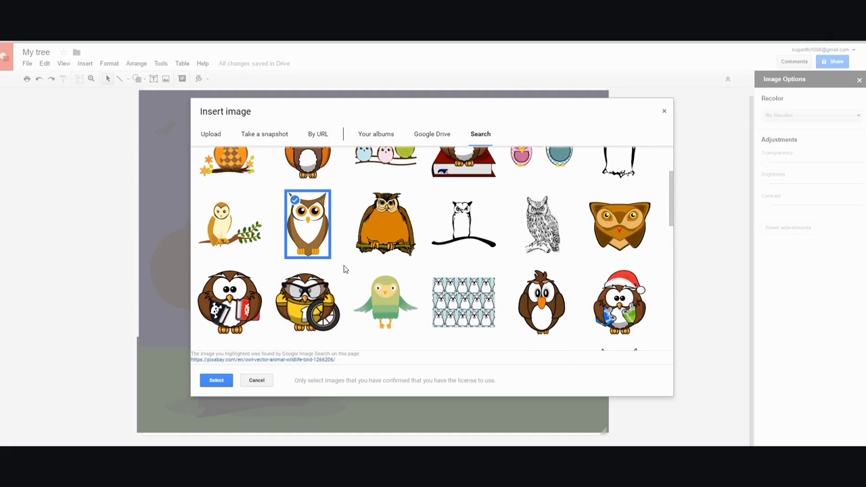
click(221, 380)
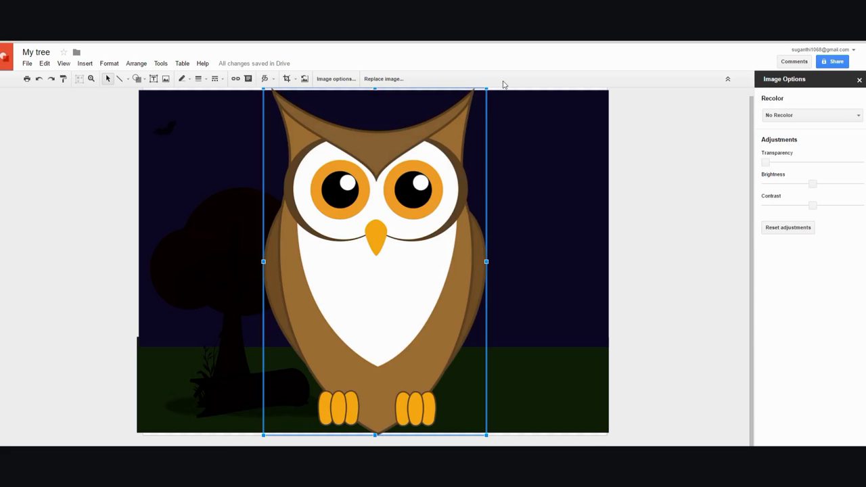
Step: Scale the owl down to about a twentieth of the canvas width and place it low in the middle of the tree's crown
drag(486, 89, 349, 303)
drag(297, 338, 300, 236)
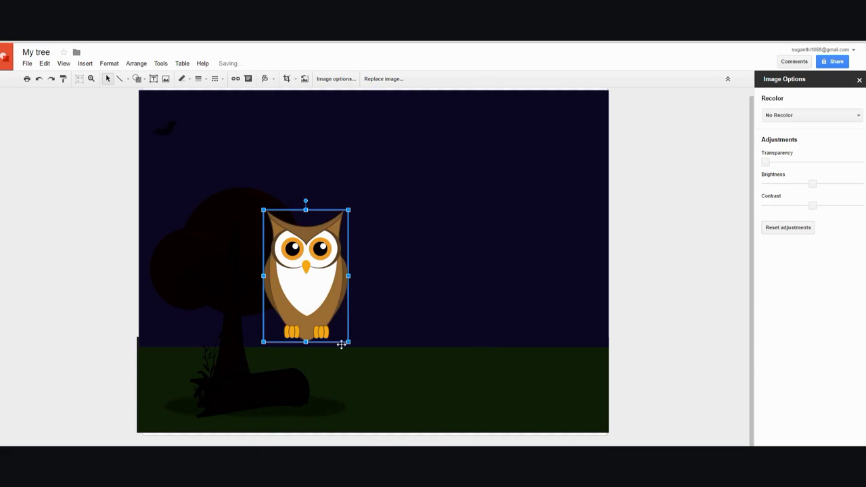
drag(348, 342, 314, 289)
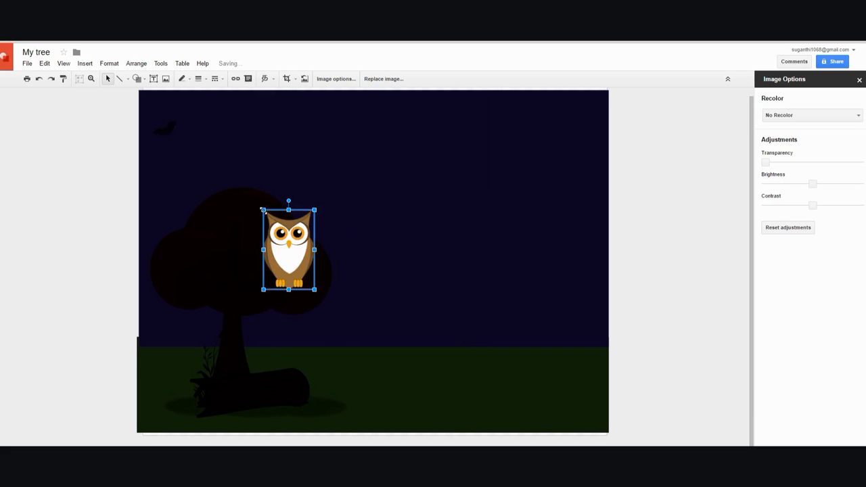
drag(263, 210, 250, 275)
drag(270, 246, 248, 276)
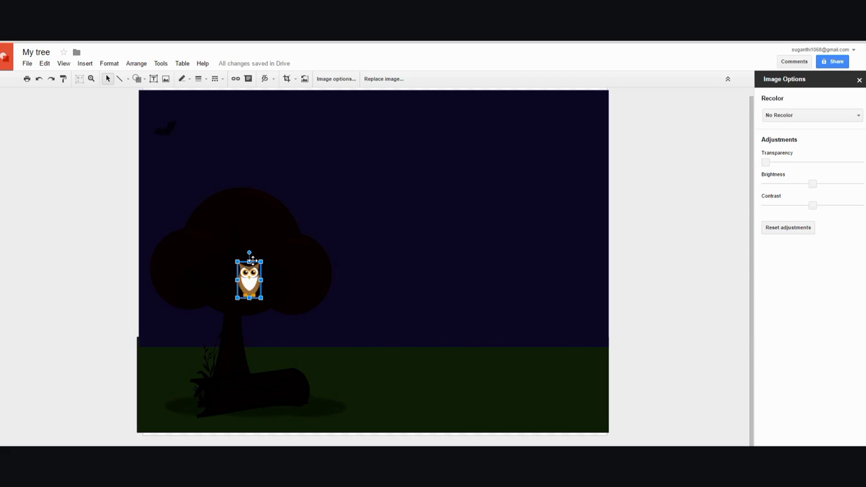
Step: Recolor the owl with Dark 1, lower its brightness and raise its contrast so mainly the eyes and chest stand out
click(857, 116)
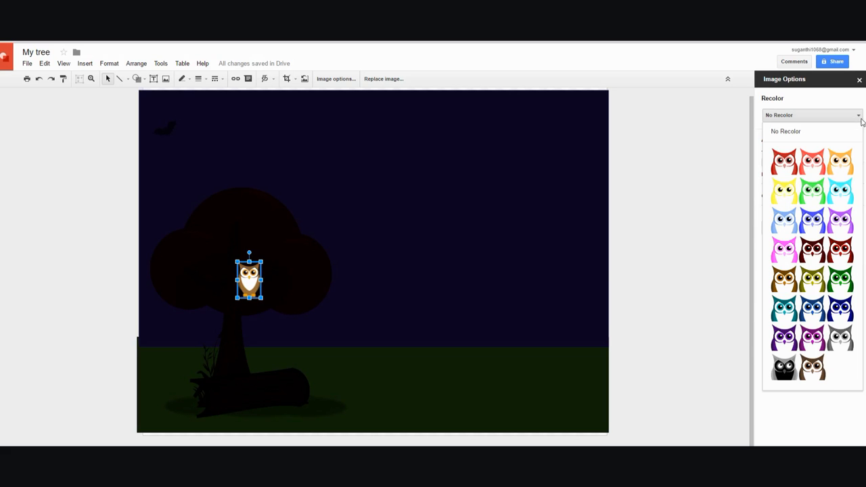
click(812, 250)
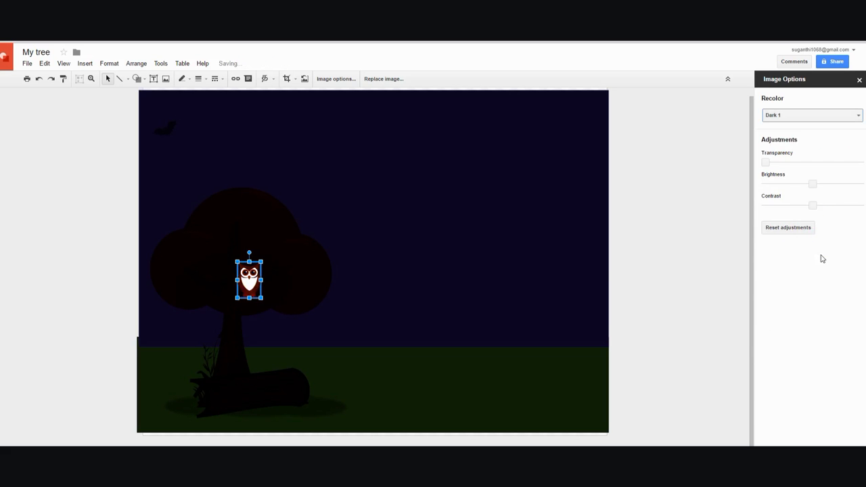
drag(812, 184, 841, 204)
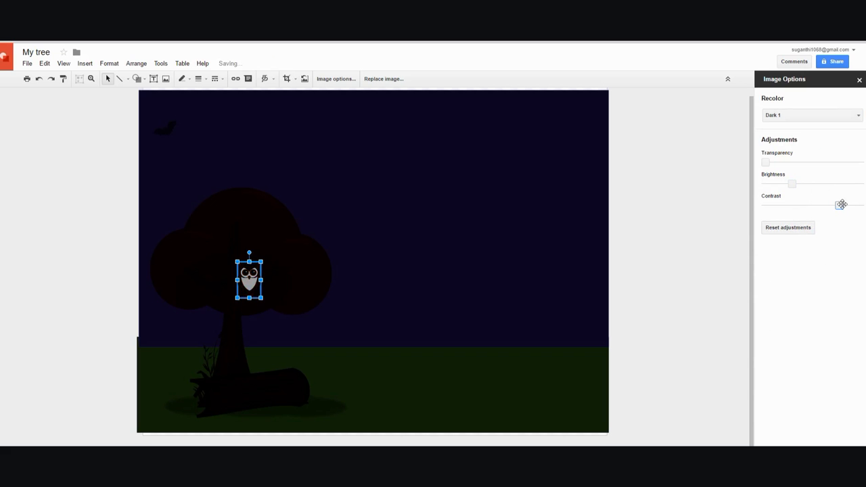
click(45, 266)
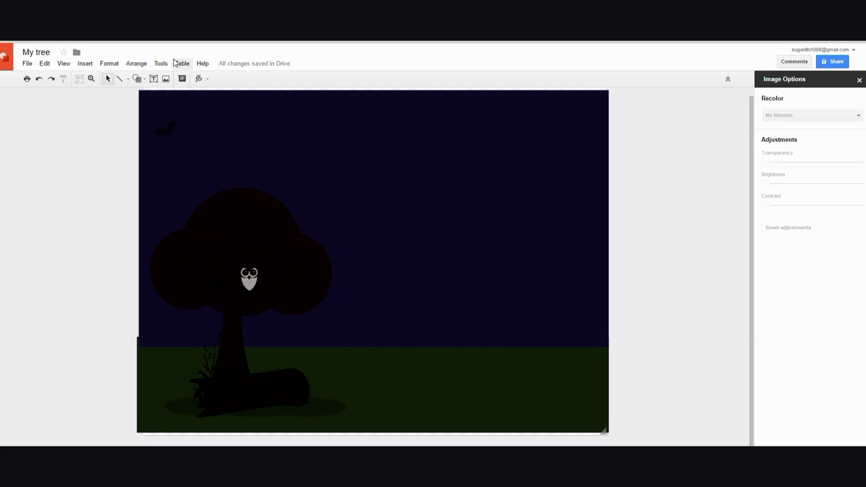
Step: Search the clip art images for "rat" and insert the light grey rat facing left with a long curved tail
click(87, 65)
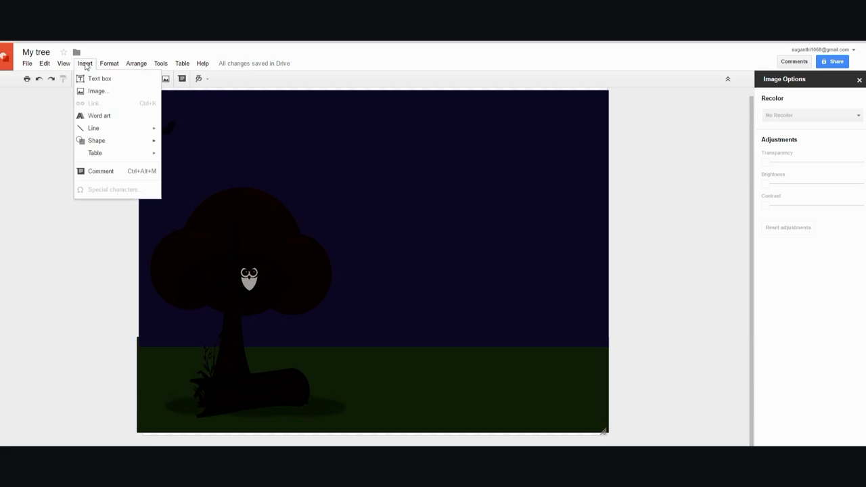
mouse_move(82, 64)
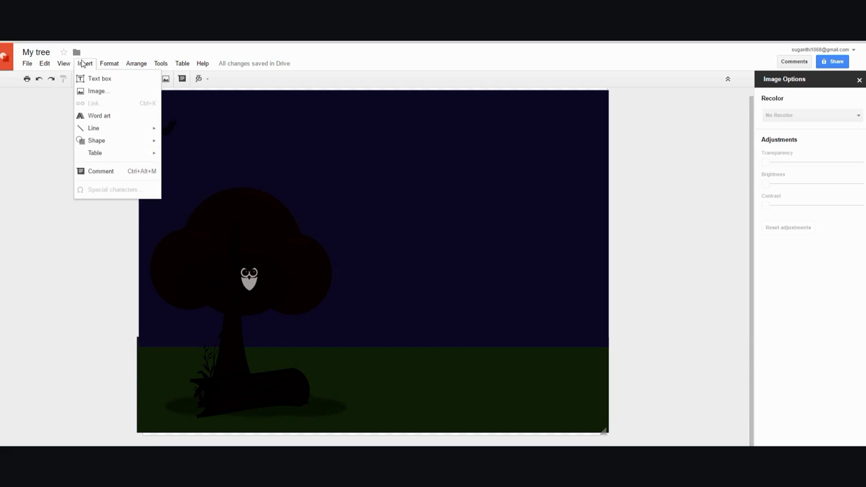
click(94, 96)
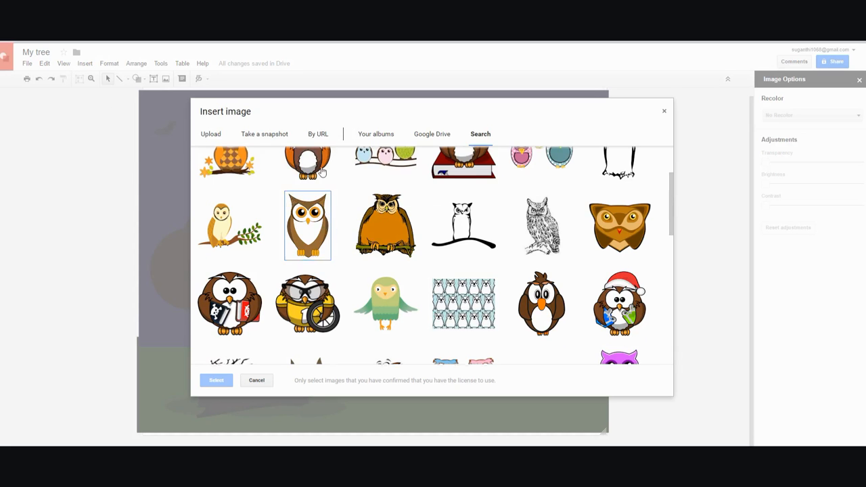
scroll(322, 171, up, 3)
drag(321, 167, 237, 170)
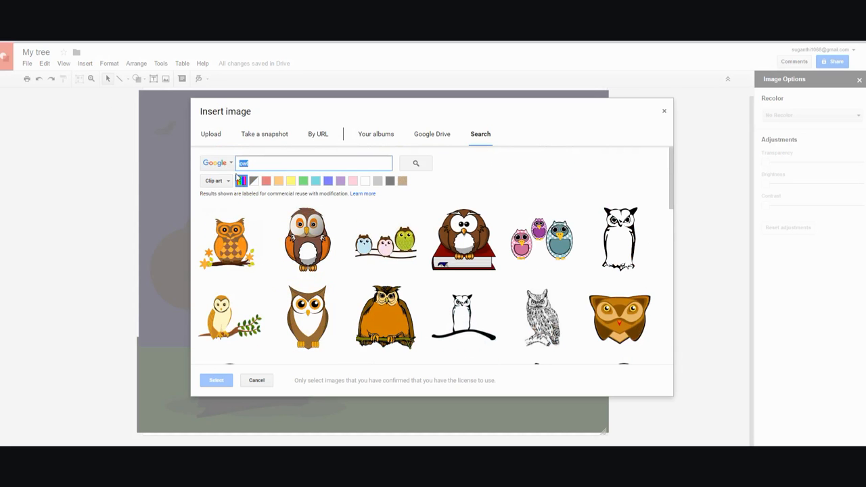
text(rat)
key(Return)
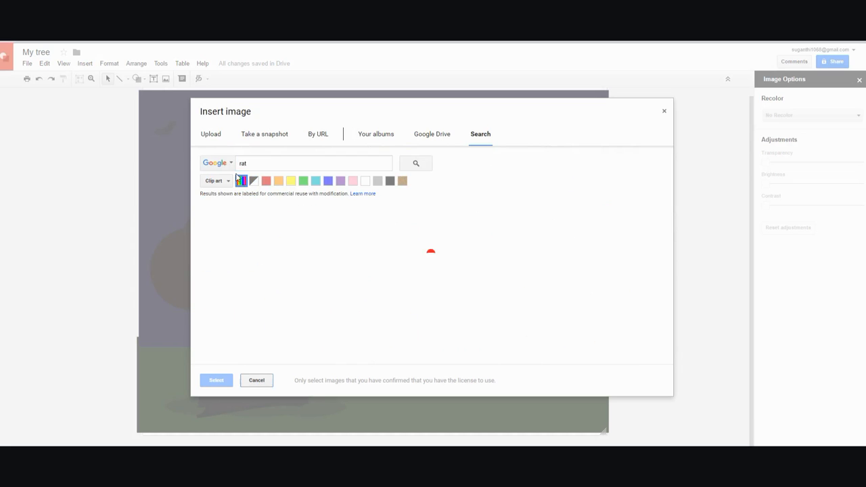
scroll(284, 216, down, 5)
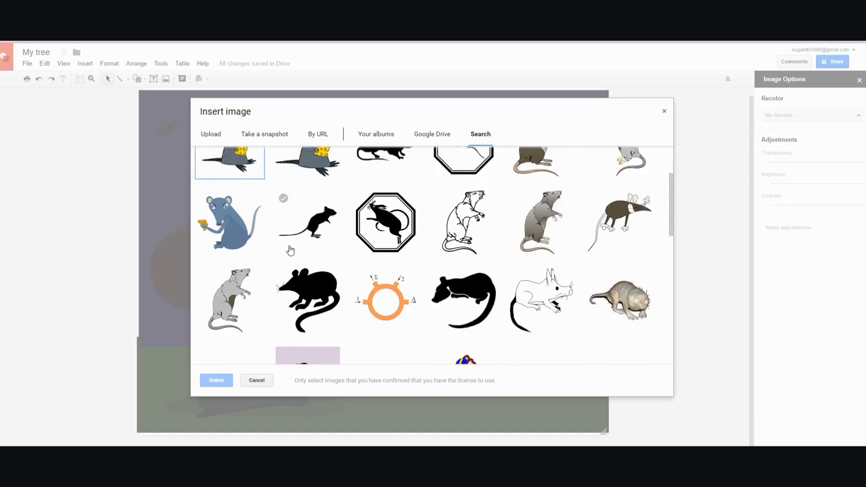
scroll(289, 251, down, 2)
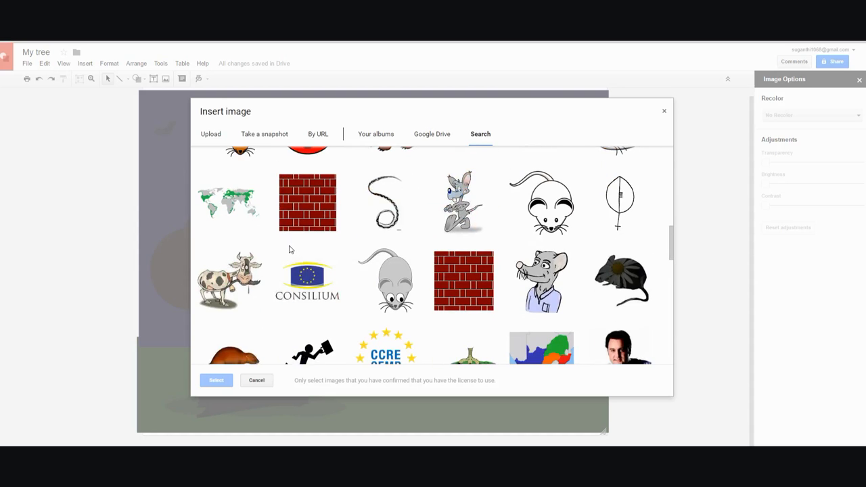
scroll(290, 250, down, 2)
scroll(286, 248, up, 6)
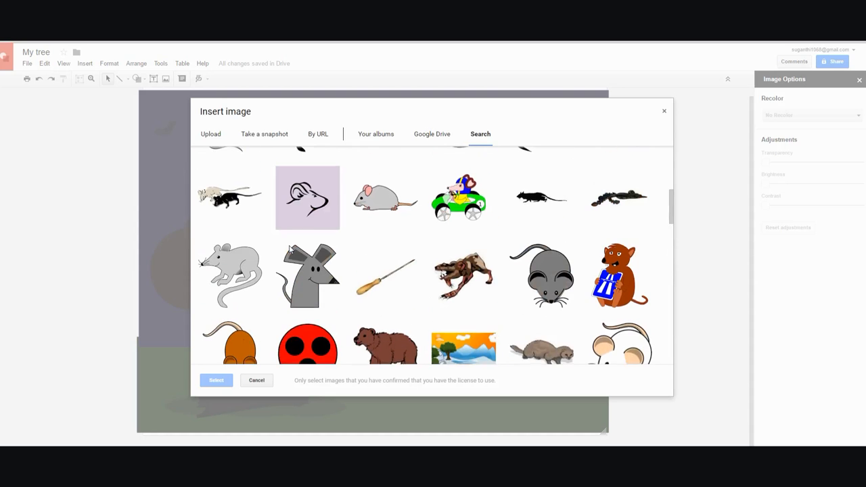
click(264, 265)
click(216, 379)
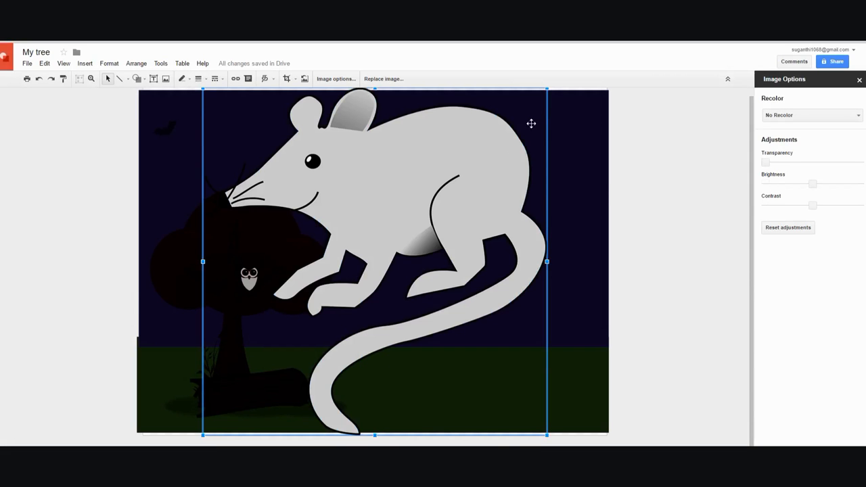
Step: Scale the rat down to about a twelfth of the canvas width and place it at the left end of the log
drag(546, 89, 284, 411)
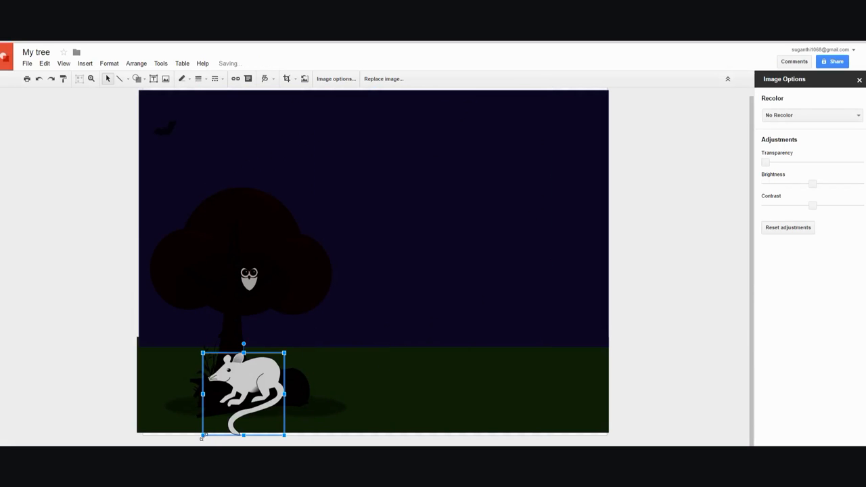
drag(202, 437, 237, 400)
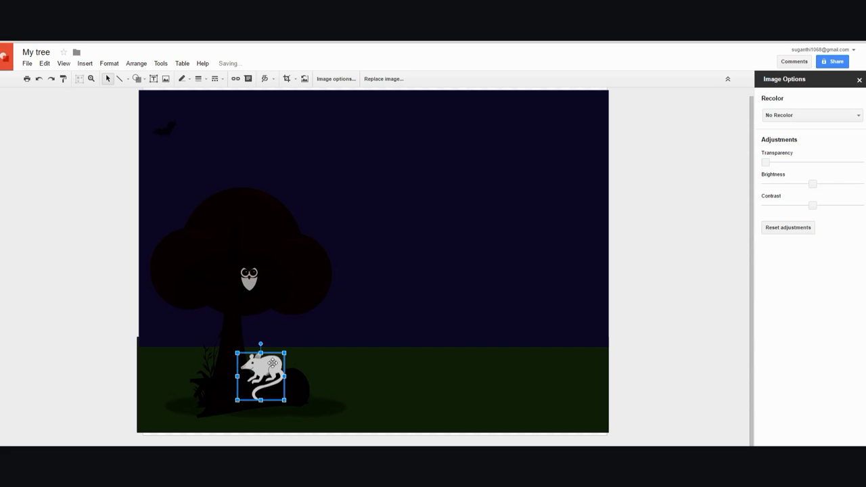
drag(285, 352, 219, 393)
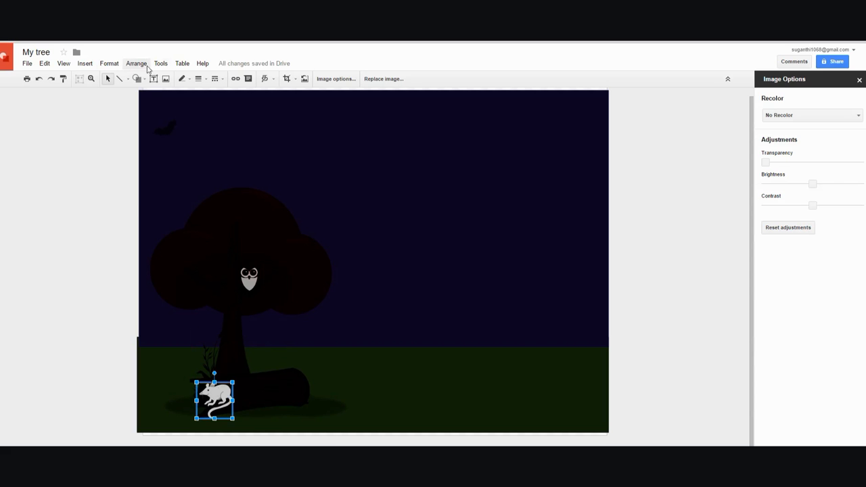
Step: Send the rat backward two levels and move it slightly down and left at the log's left end
click(132, 67)
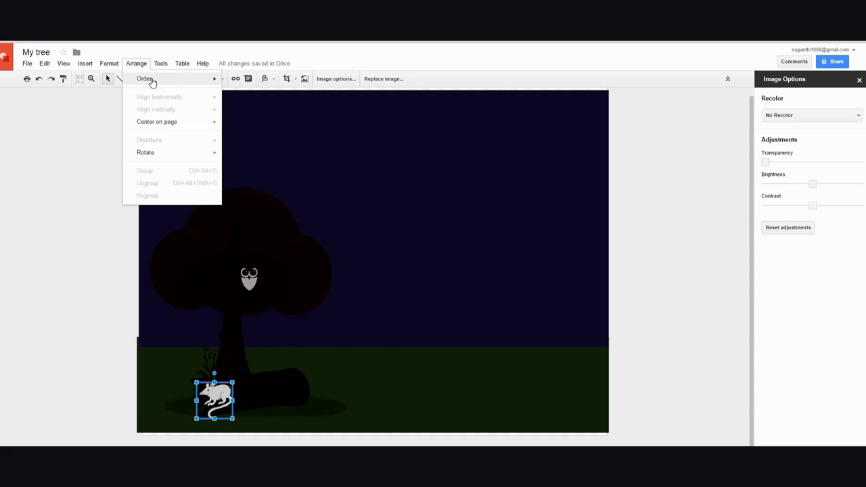
mouse_move(152, 82)
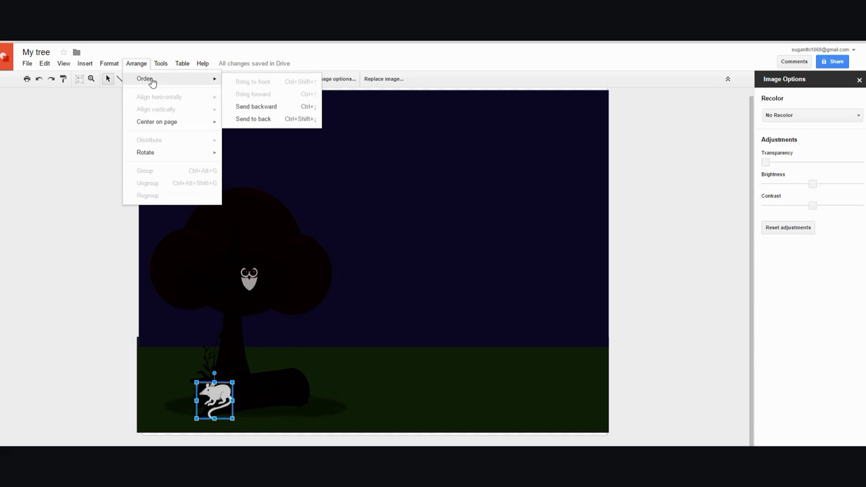
click(268, 110)
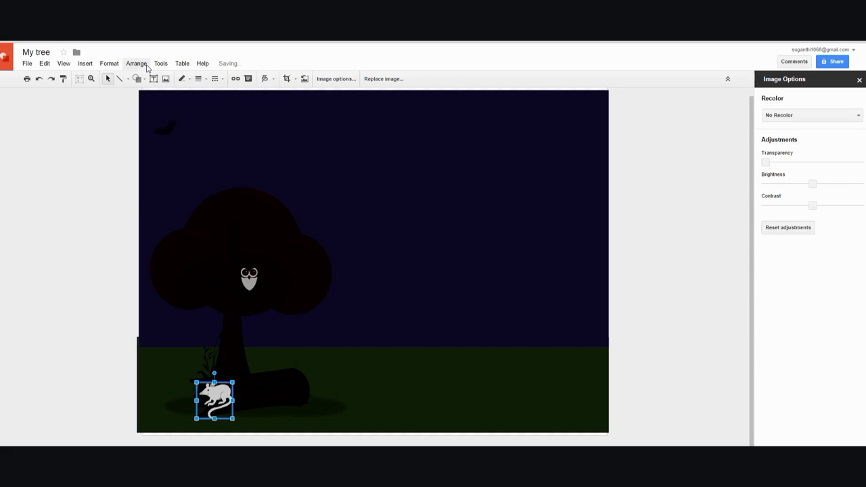
click(146, 65)
mouse_move(145, 81)
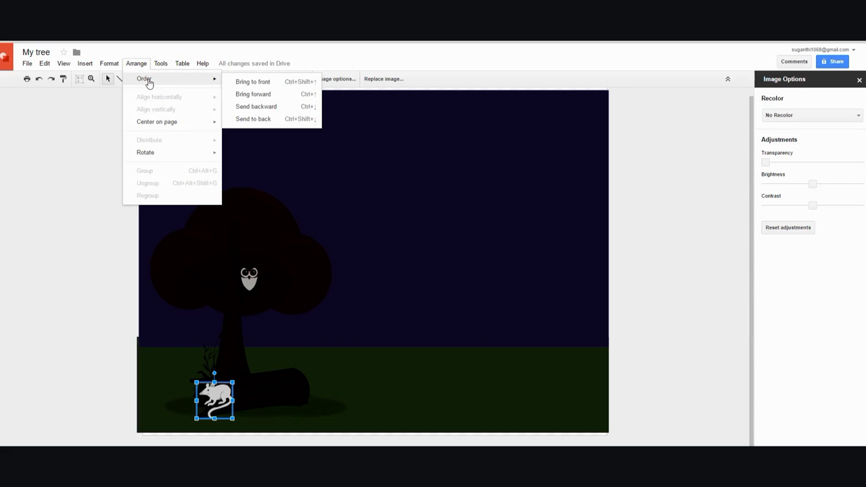
click(278, 108)
drag(216, 392, 210, 400)
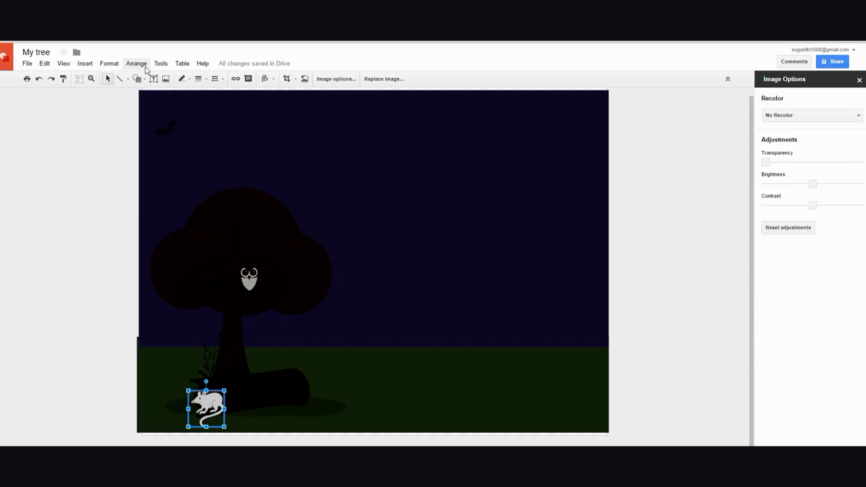
Step: Try sending the rat to the very back of the drawing's stacking order
click(136, 63)
mouse_move(146, 79)
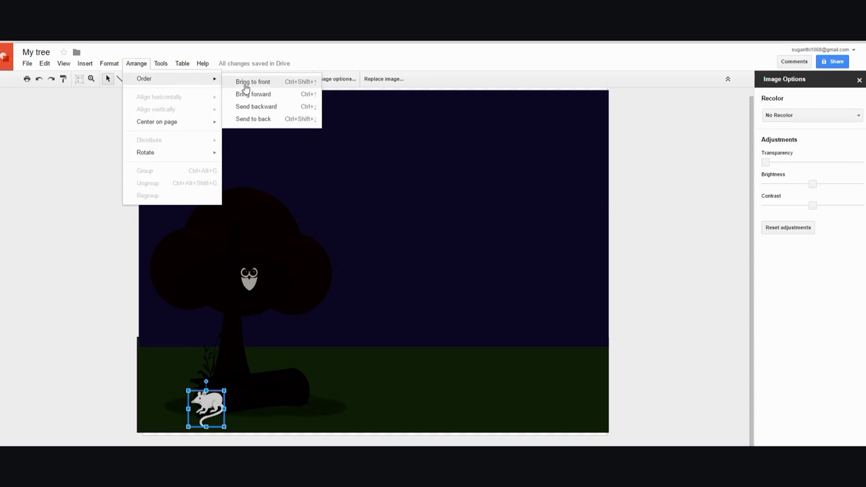
click(252, 119)
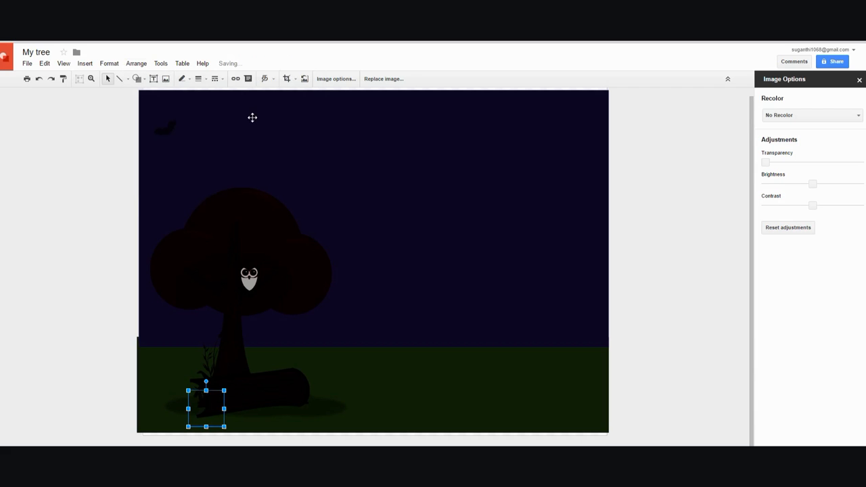
key(ctrl+z)
Step: Send the rat backward one more level so it sits behind the log
click(137, 63)
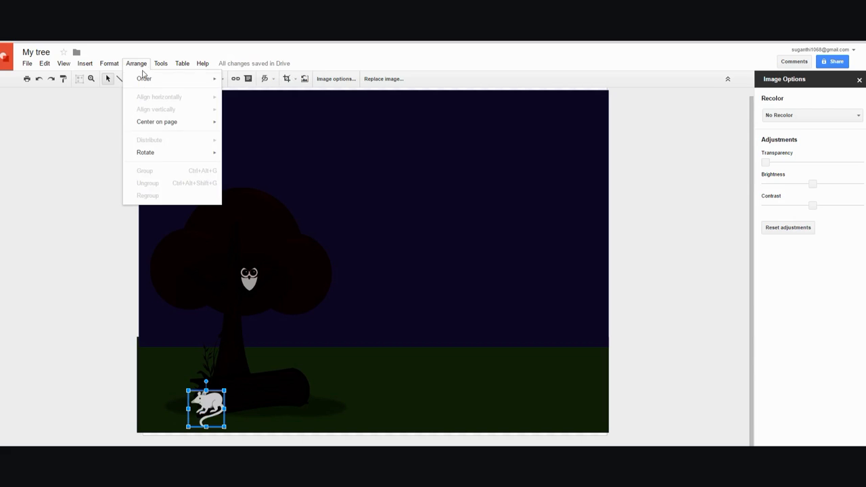
mouse_move(142, 79)
click(264, 107)
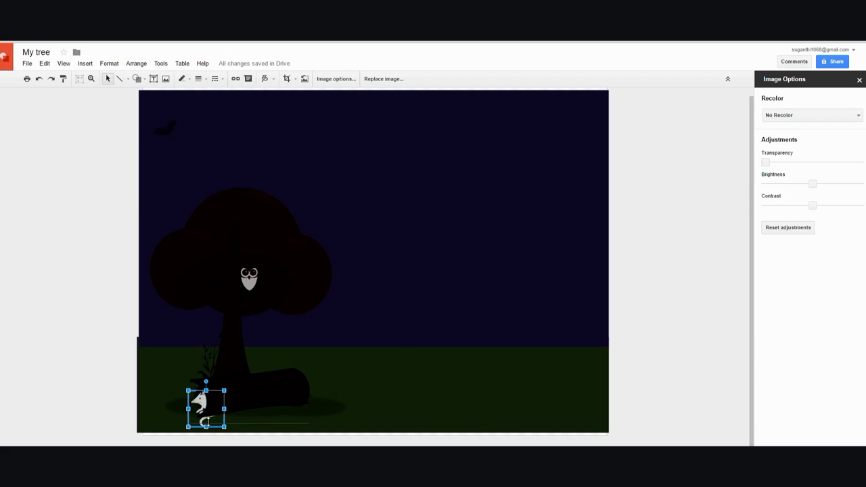
Step: Scale the rat down slightly and shift it left so its head and front legs stick out past the log
drag(207, 428, 208, 419)
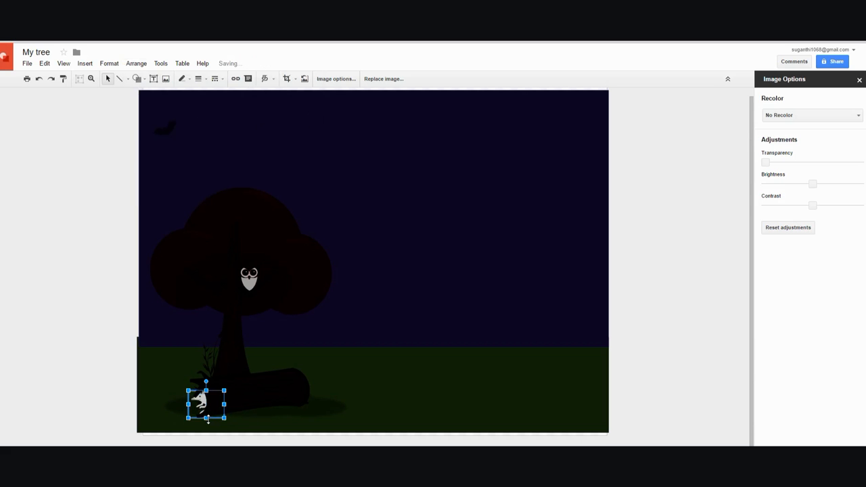
key(ctrl+z)
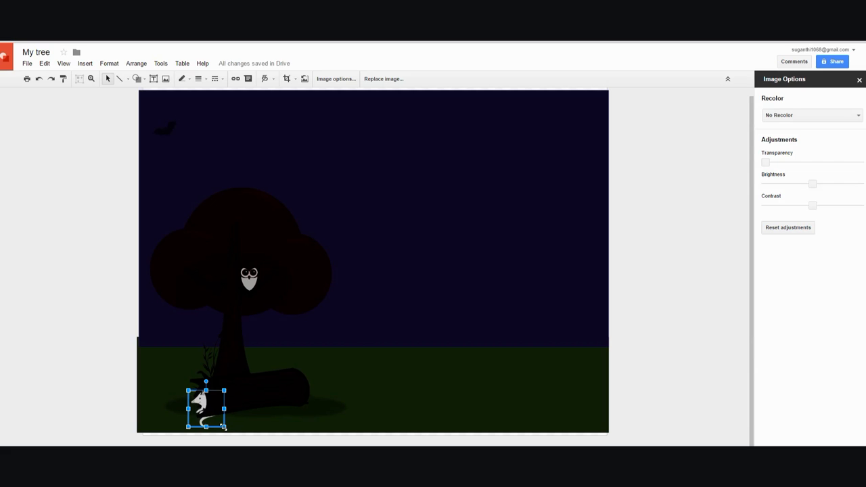
drag(224, 427, 218, 427)
key(Left)
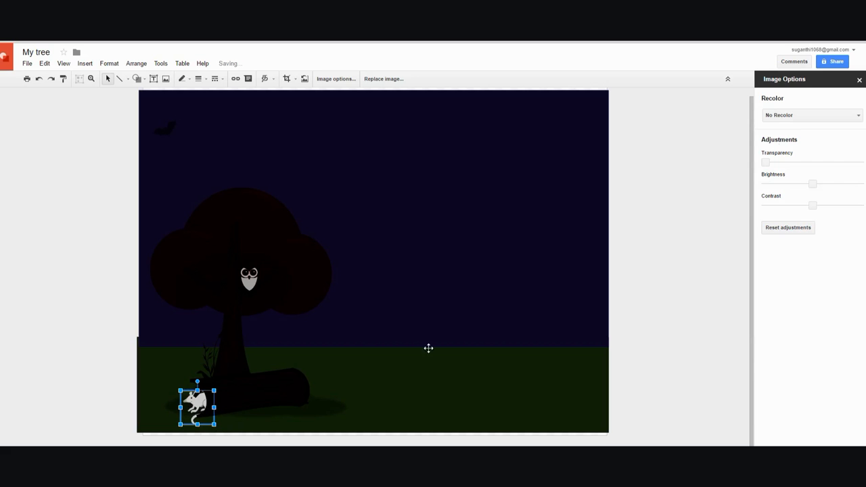
Step: Recolor the rat with Negative, raise its contrast and lower its brightness so mainly faint outlines stand out
click(858, 116)
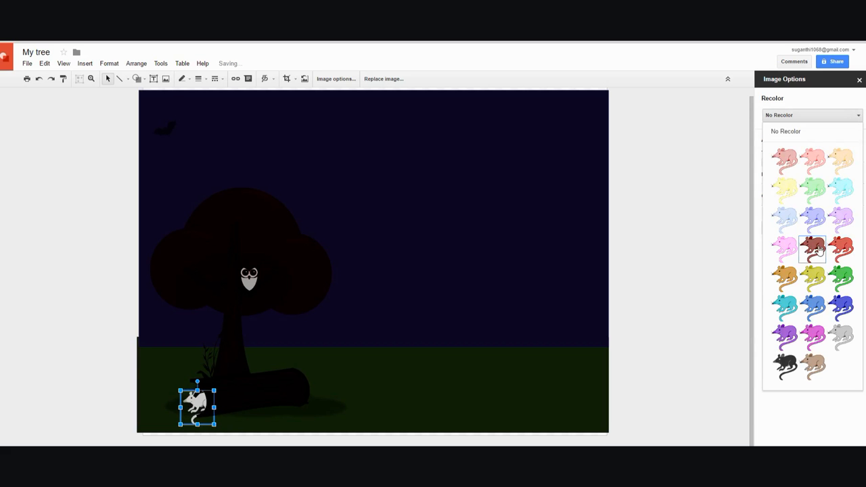
click(786, 366)
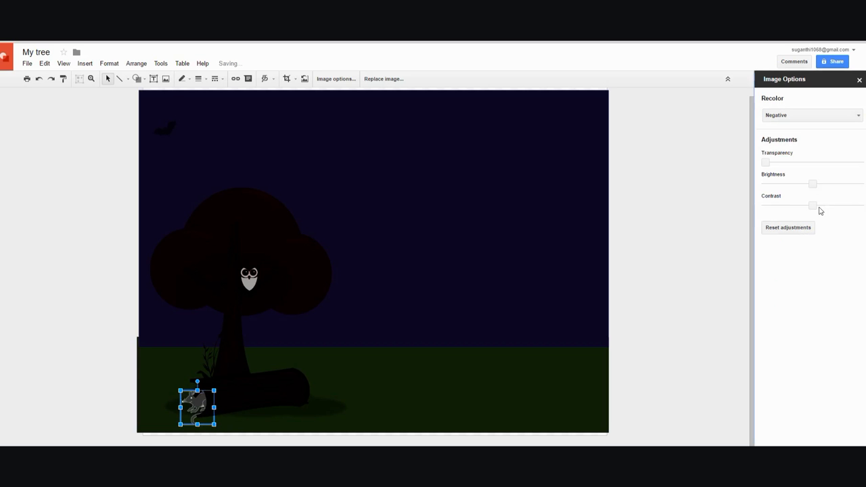
drag(814, 205, 832, 208)
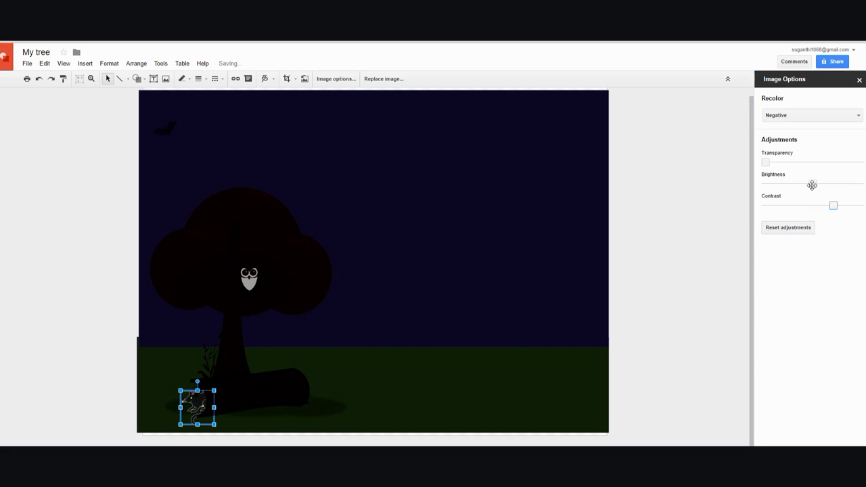
mouse_move(814, 185)
mouse_down()
mouse_move(827, 184)
mouse_move(801, 183)
mouse_up()
drag(799, 183, 791, 183)
click(680, 236)
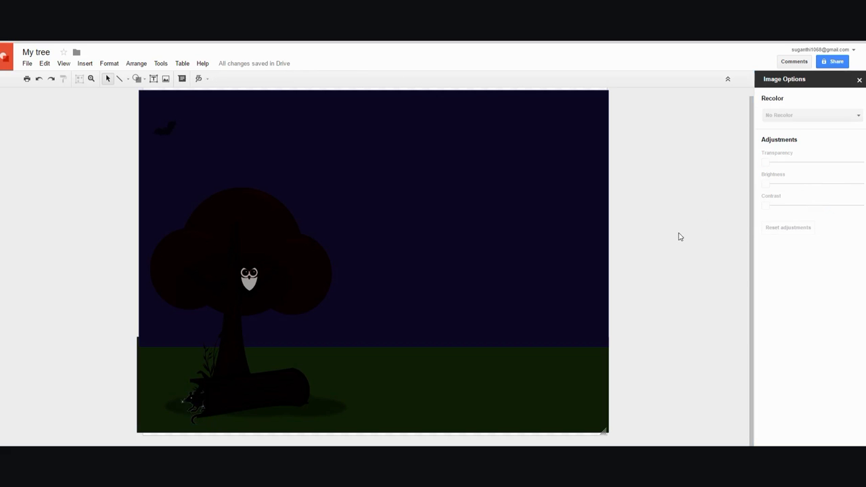
Step: Draw a crescent moon in the sky right of the tree's crown, about a twelfth of the canvas wide and a fifth high
click(139, 79)
mouse_move(153, 96)
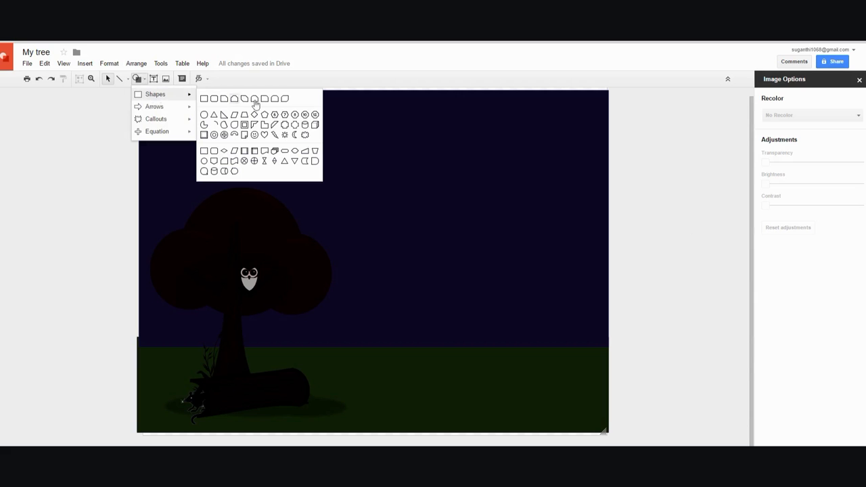
click(291, 136)
drag(359, 153, 399, 218)
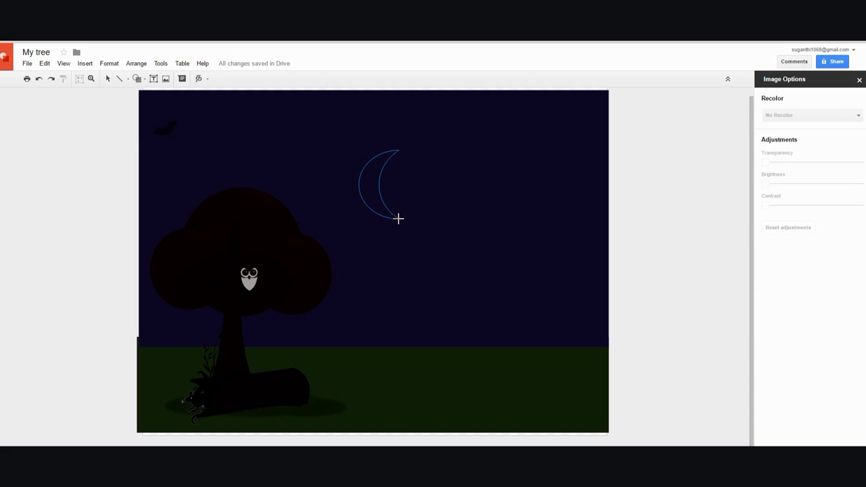
Step: Try to rotate the crescent moon counterclockwise
drag(377, 140, 351, 153)
key(ctrl+z)
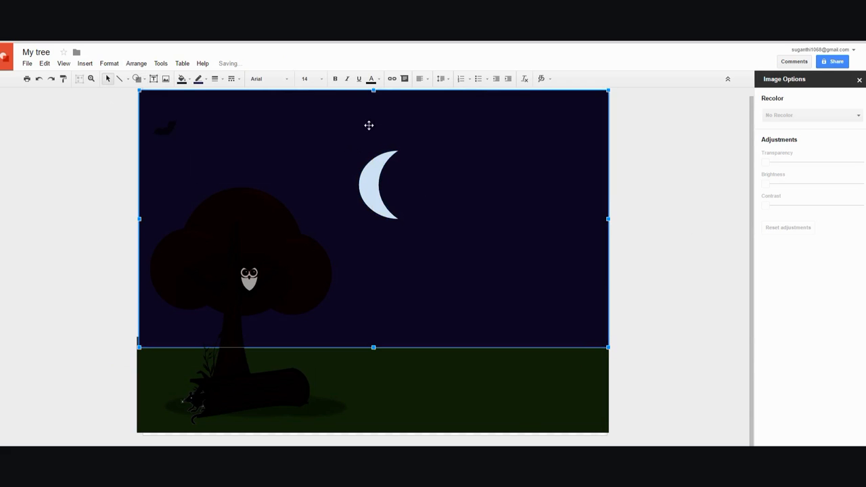
click(379, 173)
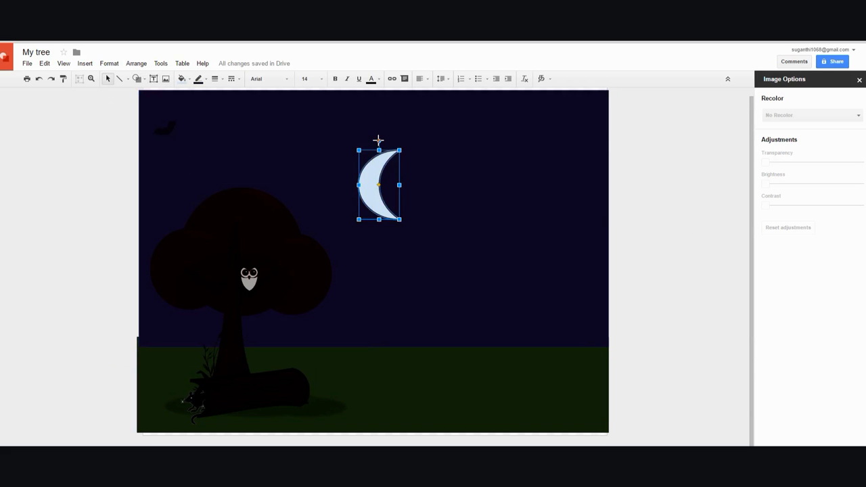
drag(380, 143, 369, 144)
key(ctrl+z)
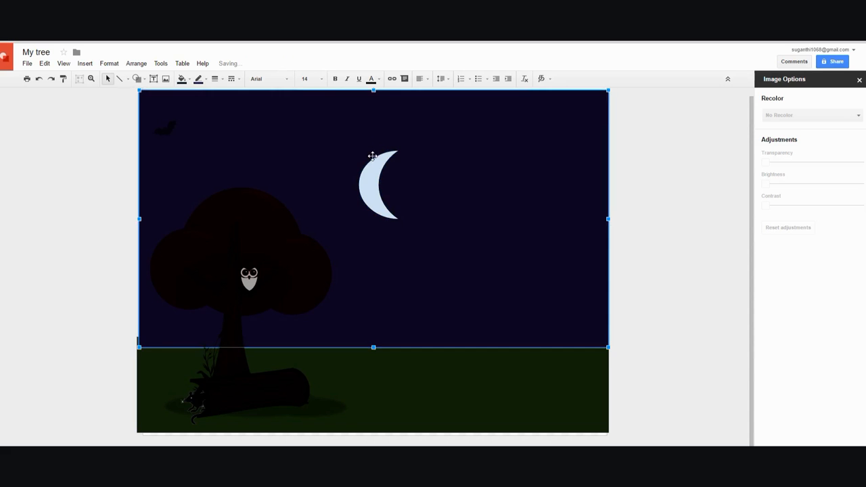
click(374, 158)
click(380, 144)
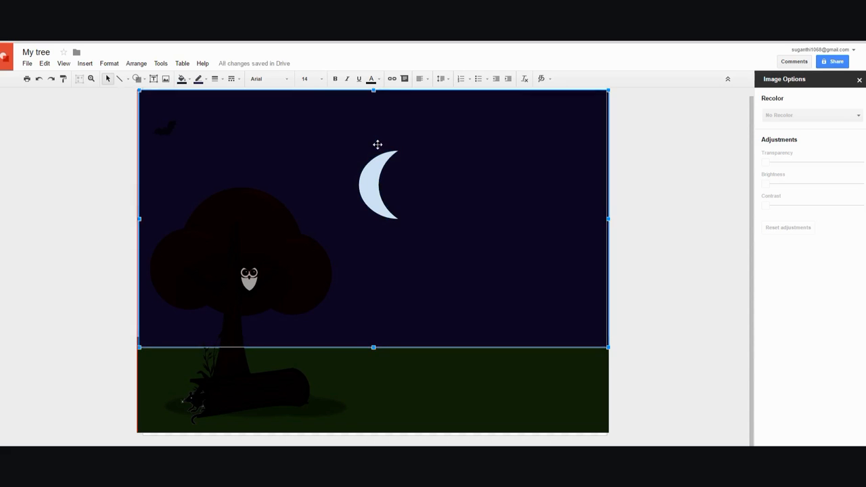
click(381, 161)
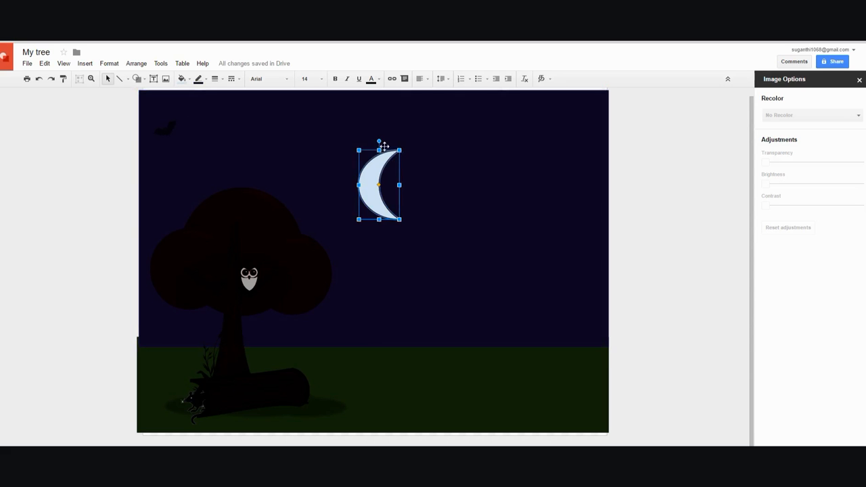
drag(380, 143, 373, 144)
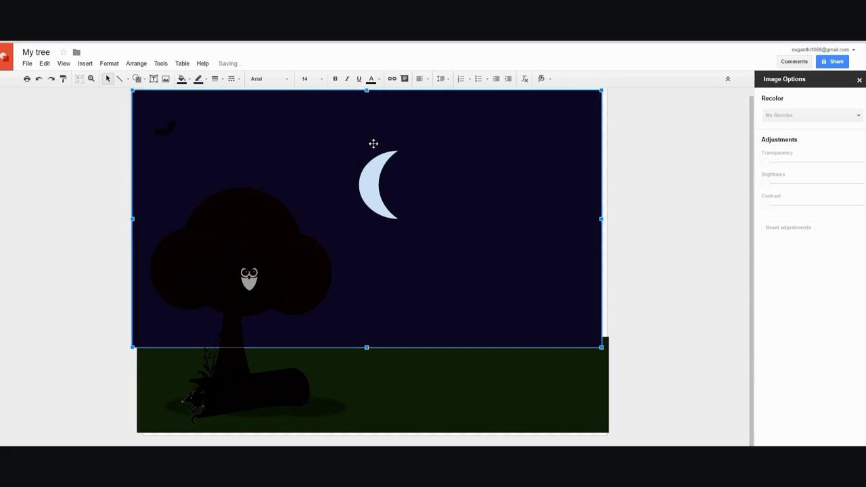
Step: Rotate the crescent moon about 30 degrees counterclockwise
click(382, 158)
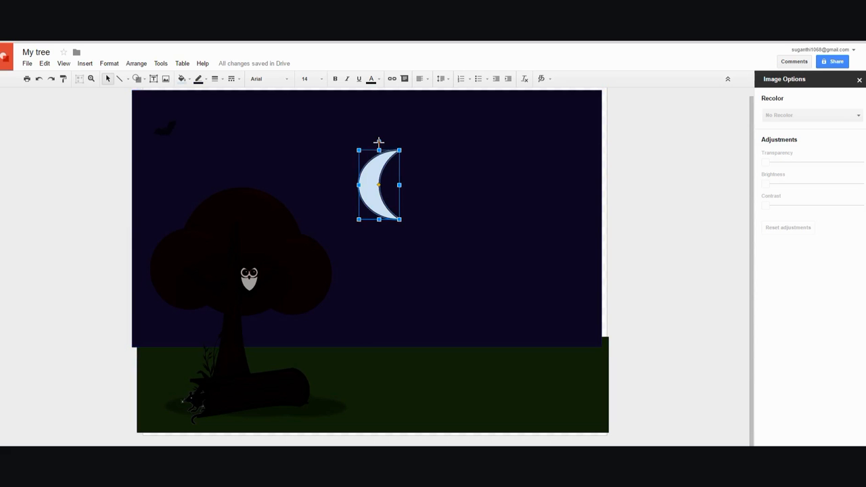
drag(378, 142, 355, 147)
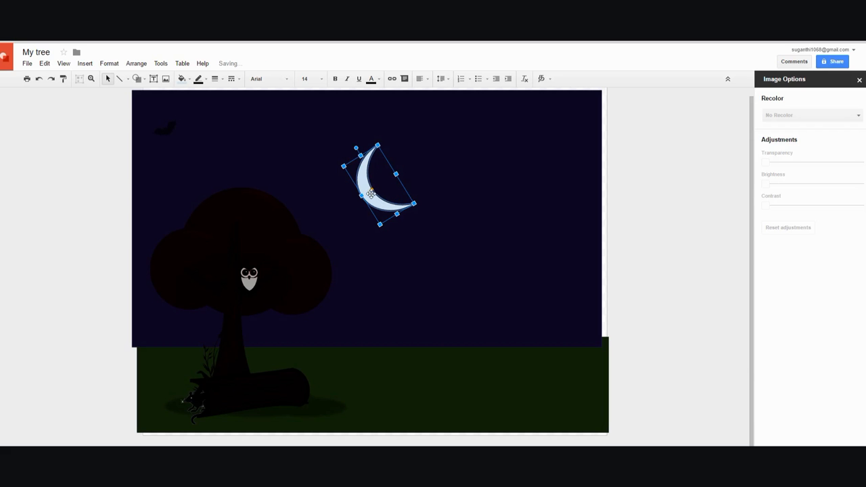
Step: Fill the moon with the palest yellow and move it right by about a tenth of the canvas width
click(191, 80)
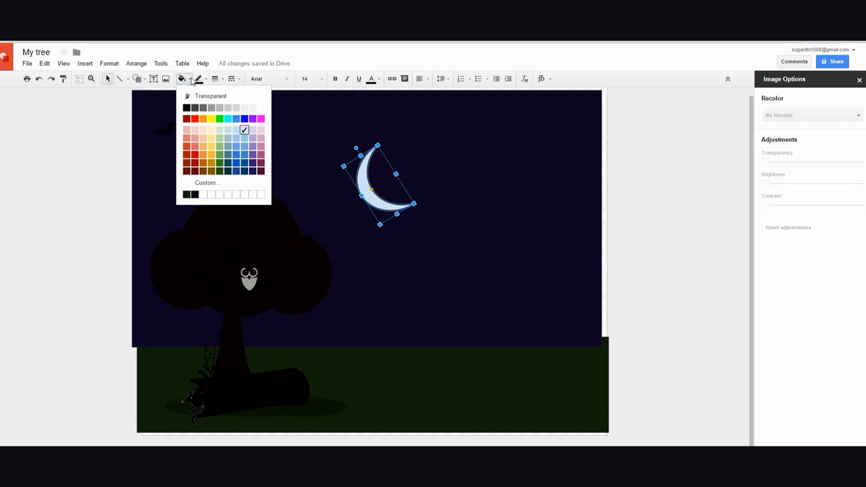
click(212, 130)
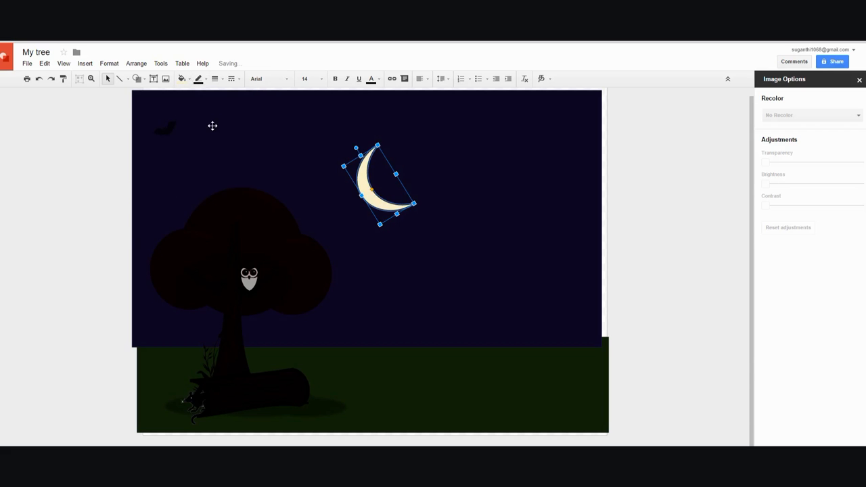
drag(367, 184, 418, 179)
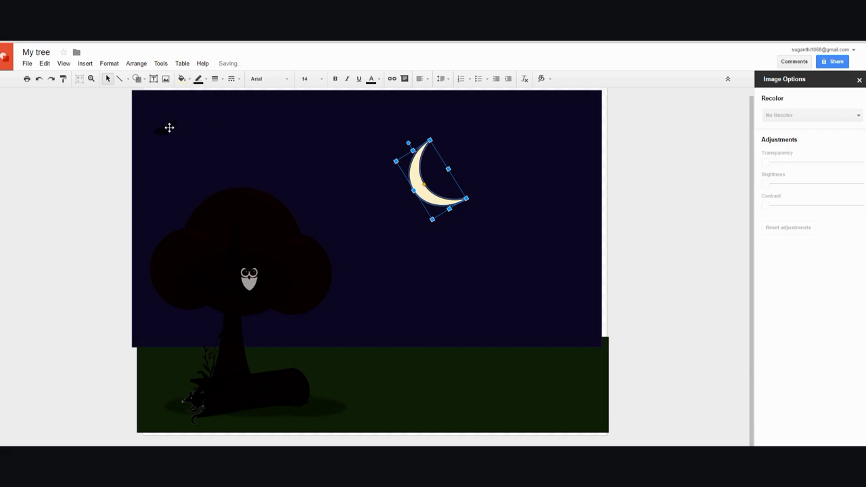
Step: Move the dark blue sky rectangle back to the right and extend its lower-left corner to meet the ground's left edge
click(536, 225)
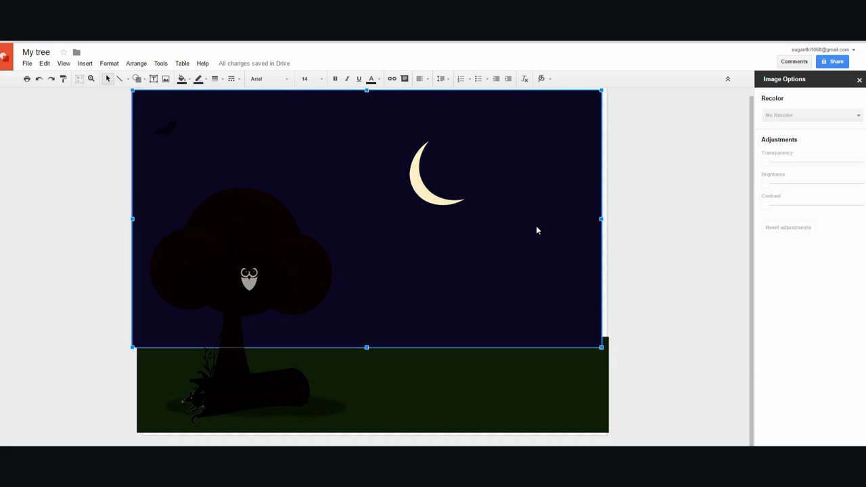
drag(531, 221, 540, 224)
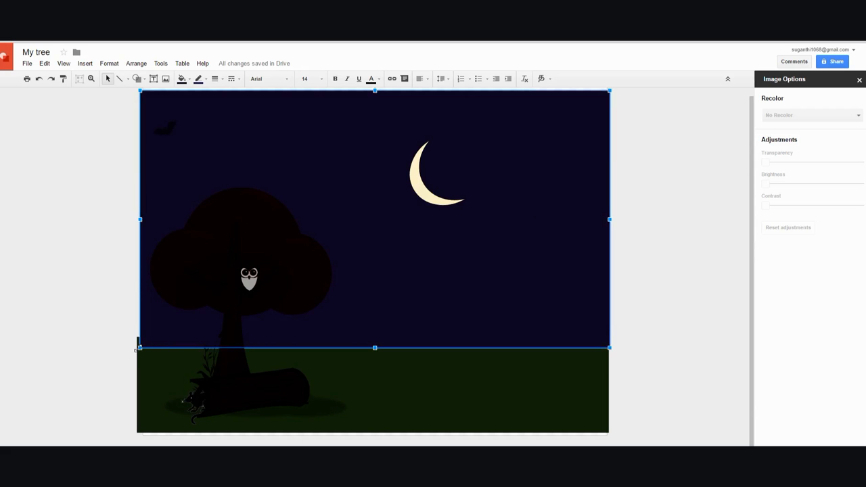
drag(138, 347, 135, 352)
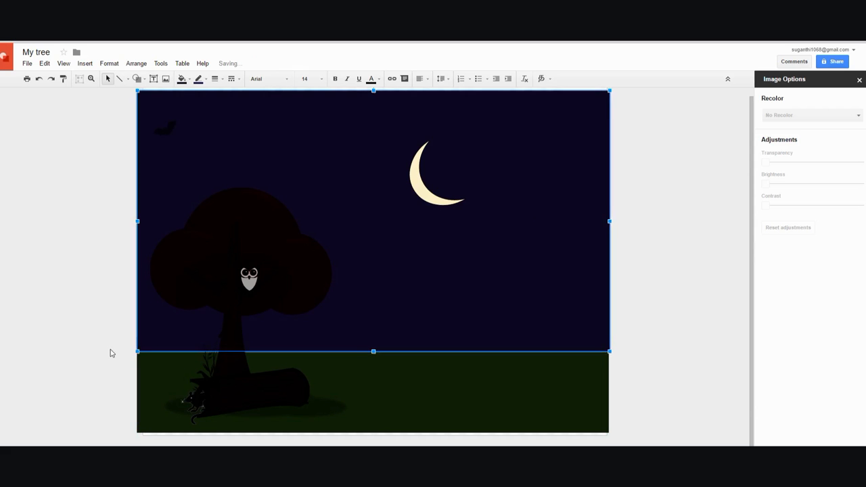
click(111, 353)
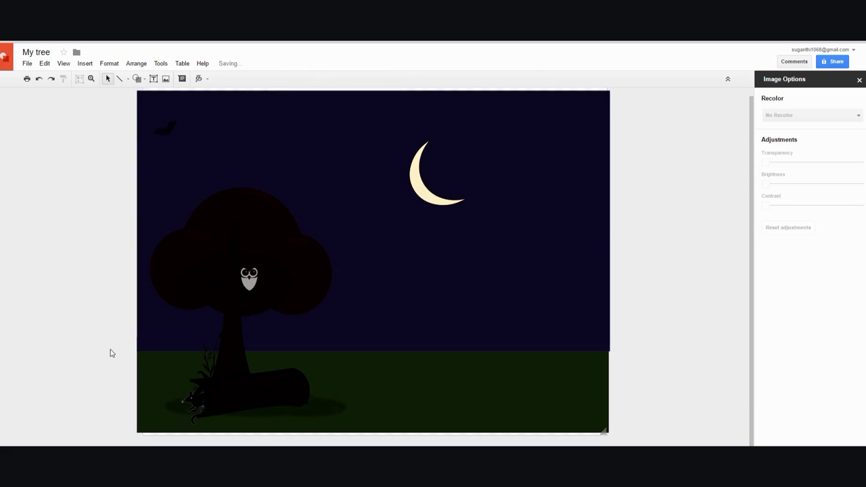
Step: Add a small four-point star in the sky to the right of the moon and fill it with the palest purple
click(137, 78)
mouse_move(154, 97)
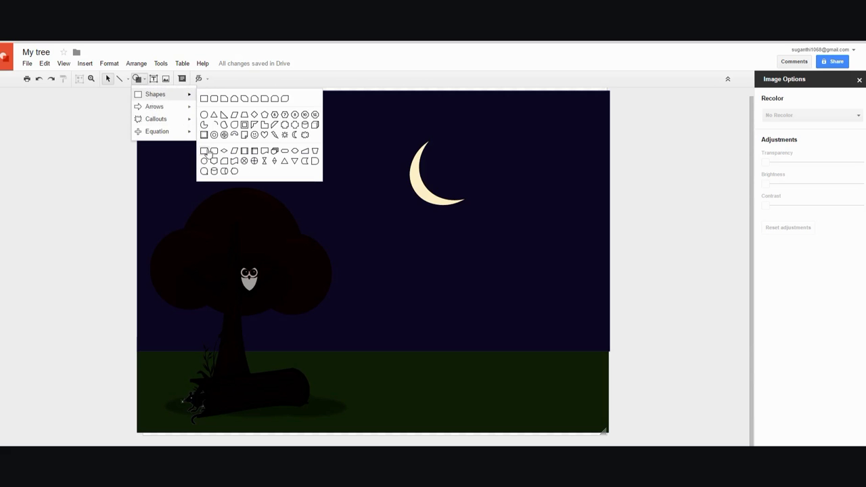
mouse_move(159, 123)
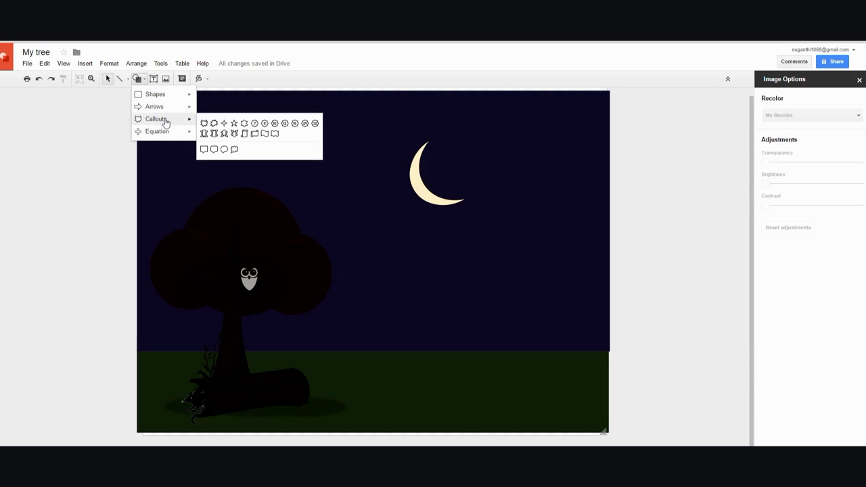
click(227, 128)
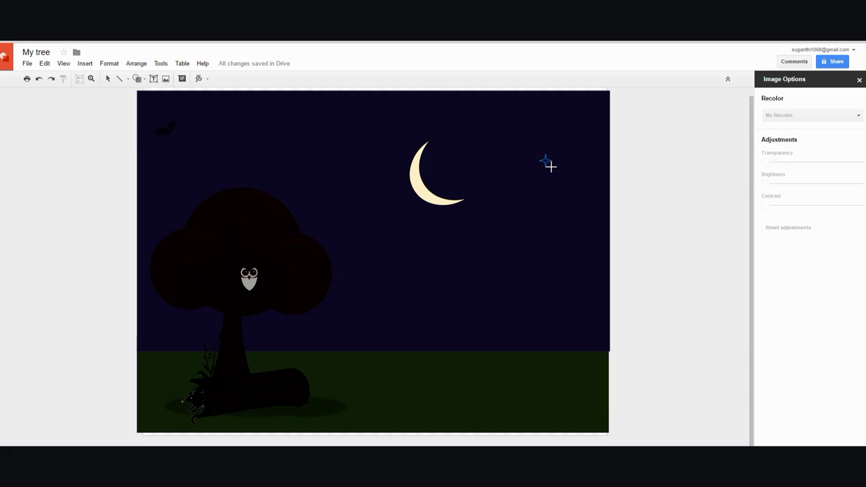
click(550, 166)
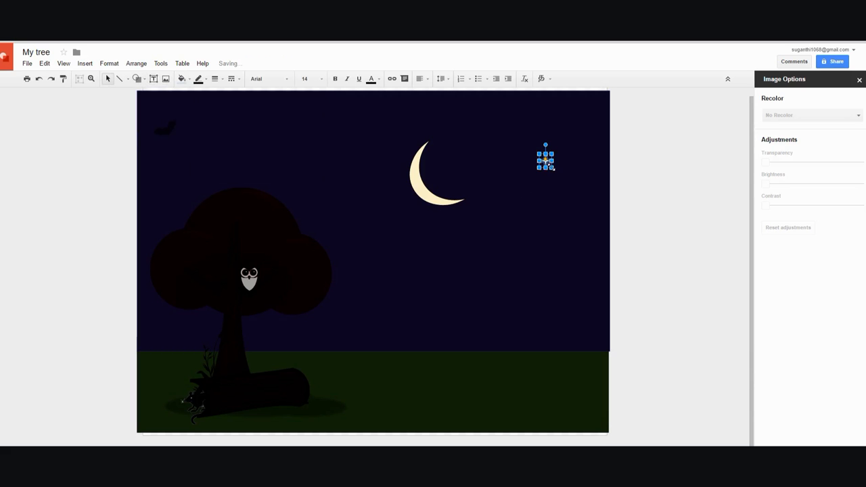
click(192, 82)
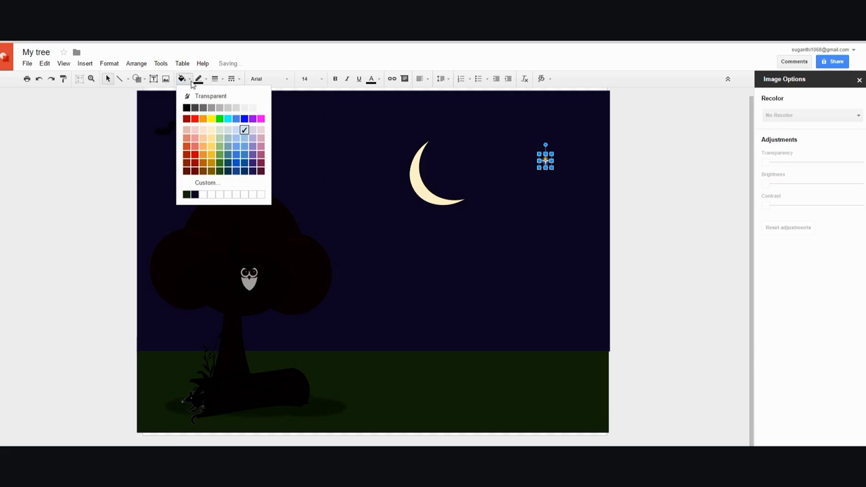
click(253, 129)
click(646, 184)
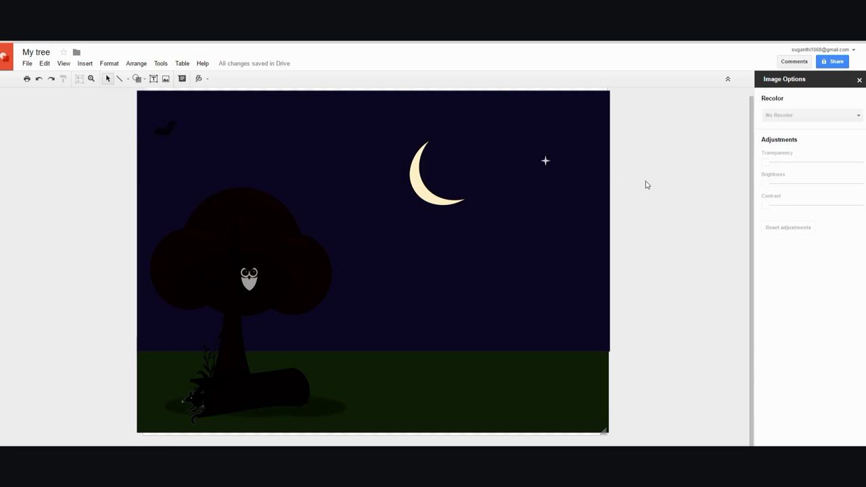
Step: Draw a text box just below the moon, about a quarter of the canvas wide and high
click(155, 80)
drag(362, 201, 496, 281)
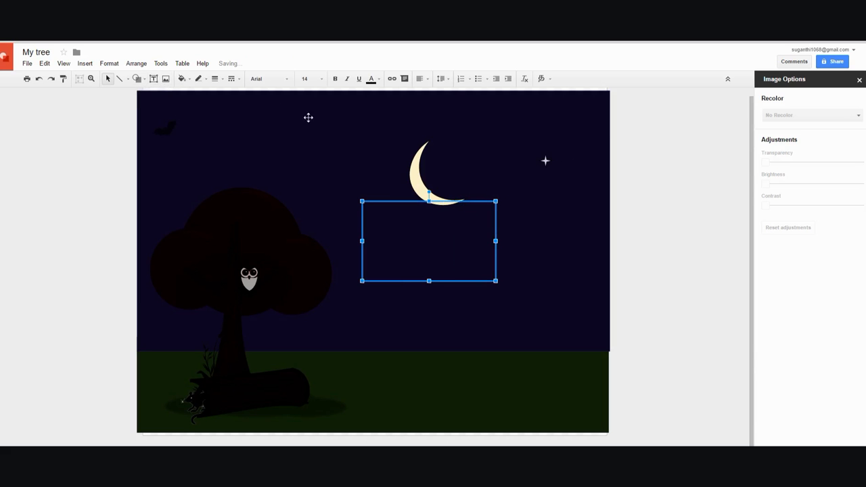
Step: Examine the additional fonts, their category filters and sort orders, and sort the font list by Trending
click(286, 79)
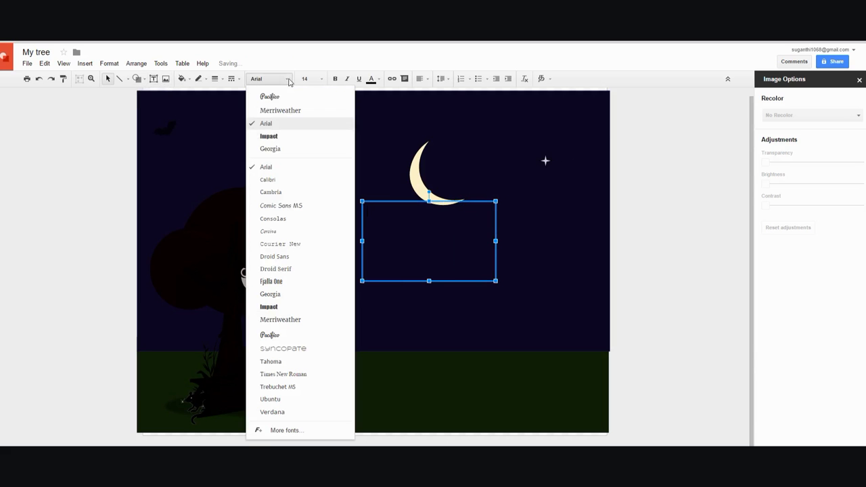
click(286, 430)
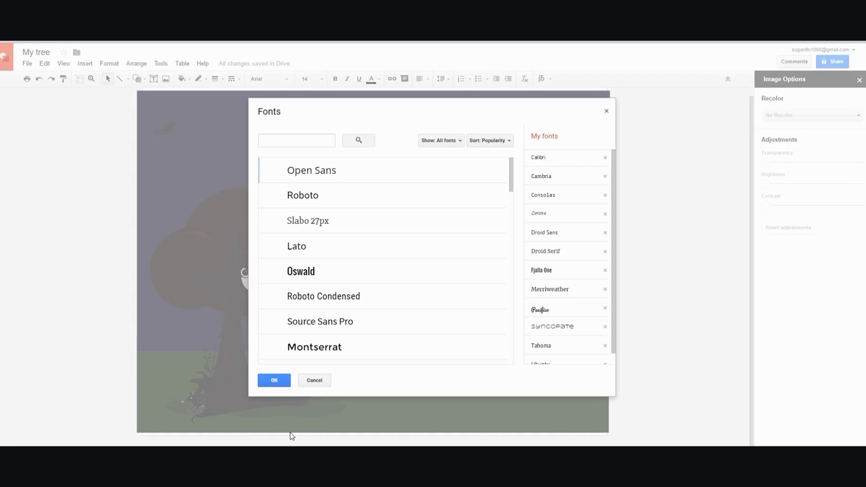
scroll(566, 203, down, 1)
scroll(566, 206, up, 1)
click(460, 142)
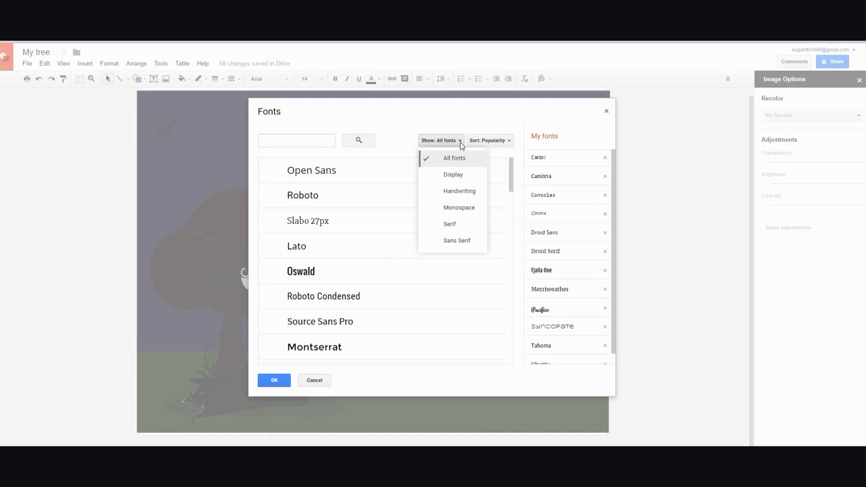
click(509, 143)
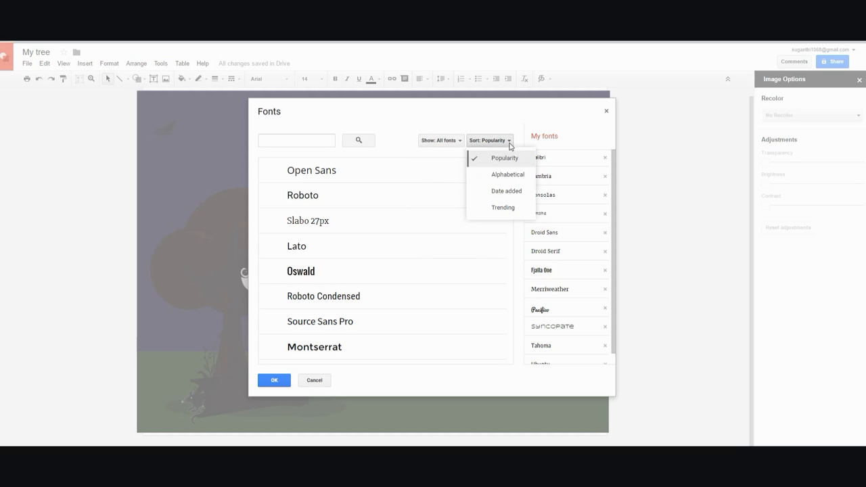
click(506, 208)
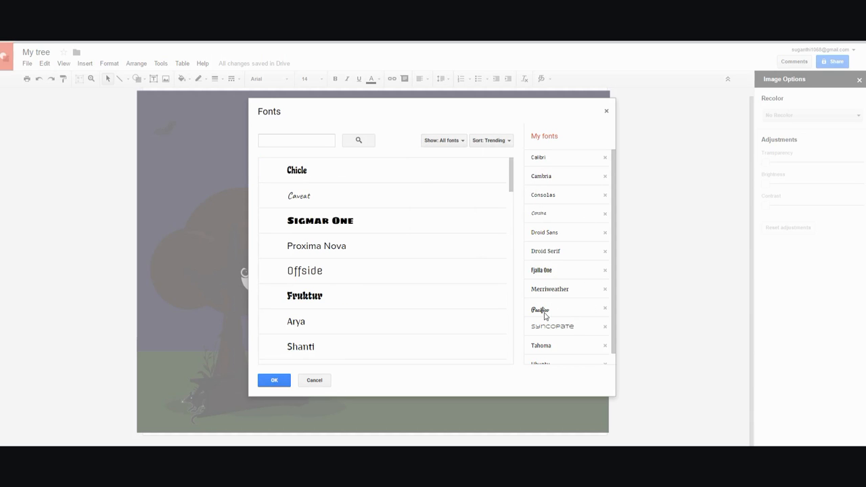
click(314, 380)
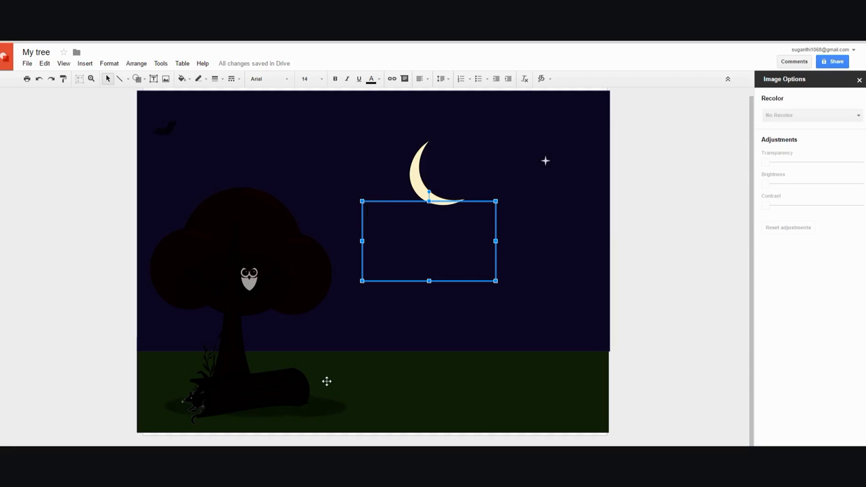
Step: Enter "The Tree" in the text box and colour the text pale yellow like the moon
click(392, 226)
text(N)
key(BackSpace)
drag(396, 214, 366, 211)
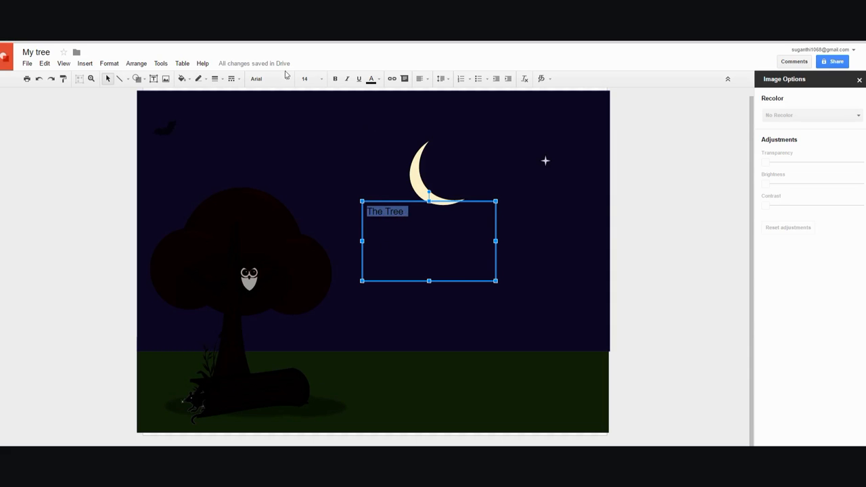
click(377, 80)
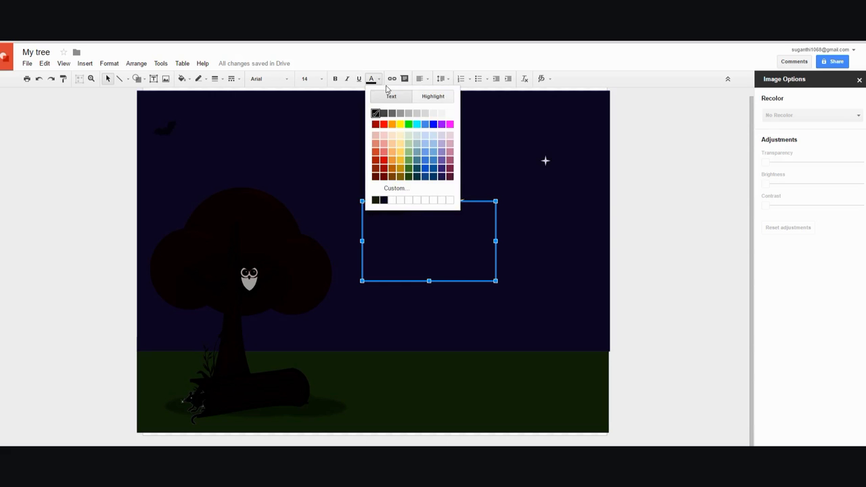
click(400, 142)
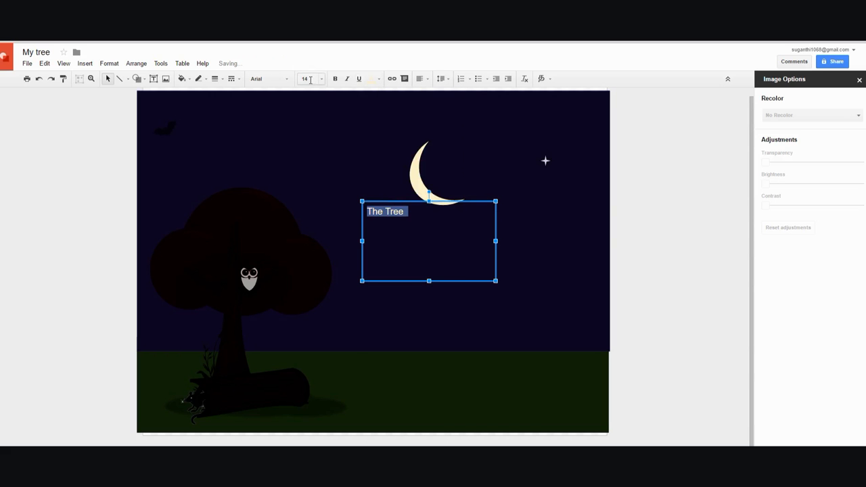
Step: Set the title text's font to Pacifico and its size to 96
click(288, 80)
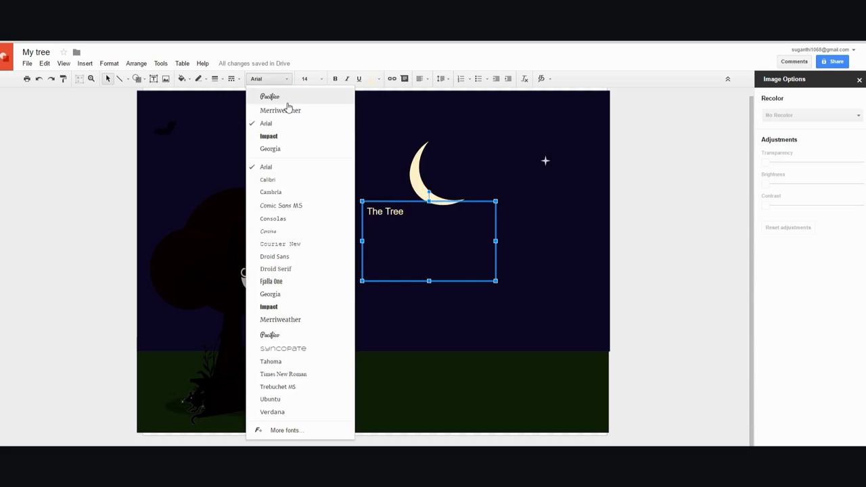
click(288, 99)
click(322, 79)
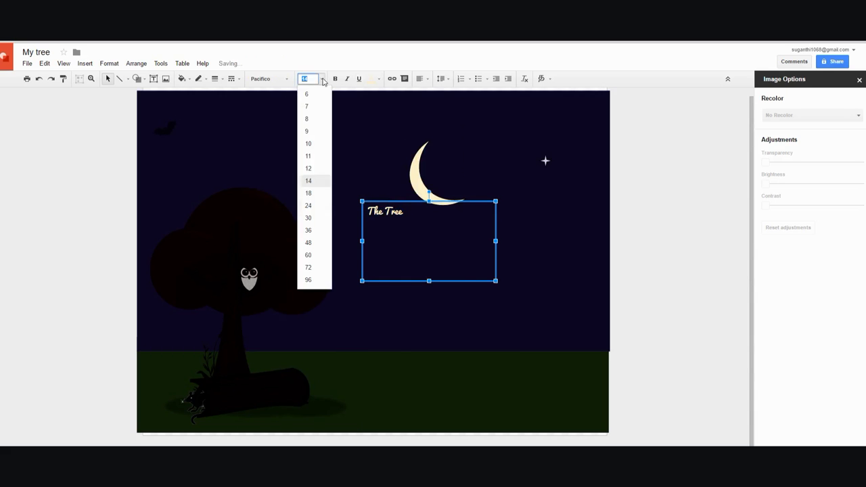
click(318, 280)
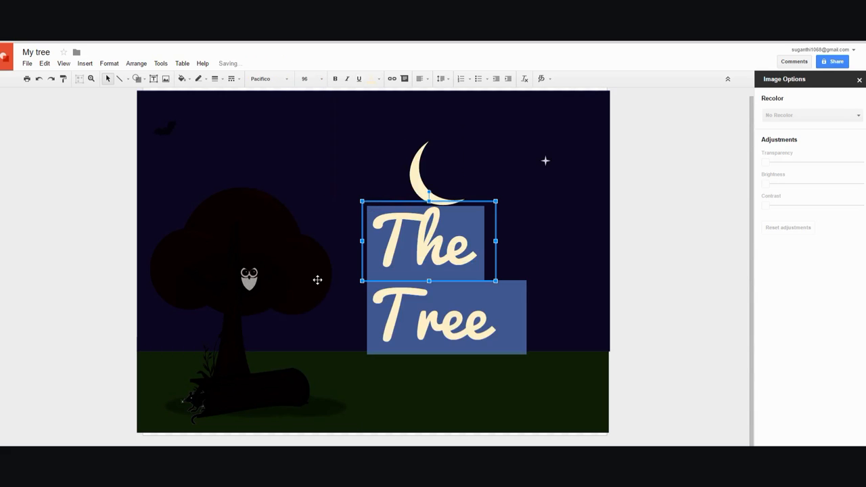
Step: Widen the title's text box until "The Tree" fits on one line, and move it down and left to sit below the moon
click(496, 281)
drag(498, 283, 615, 273)
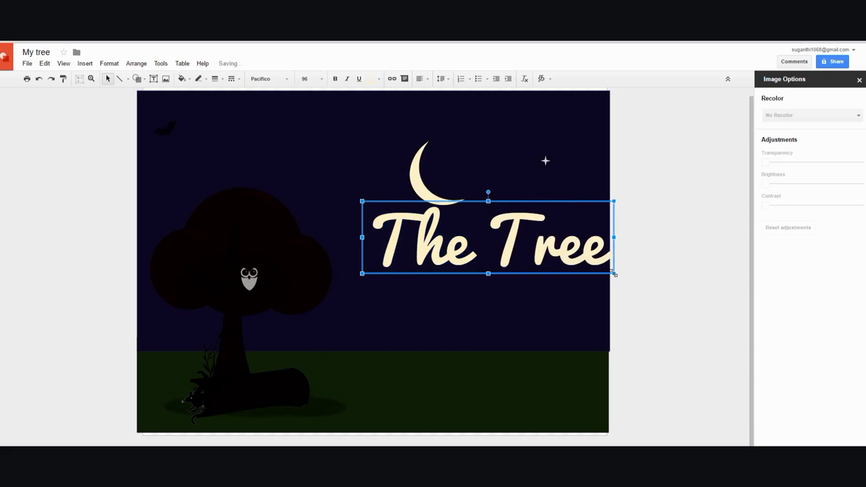
drag(499, 199, 447, 229)
click(656, 263)
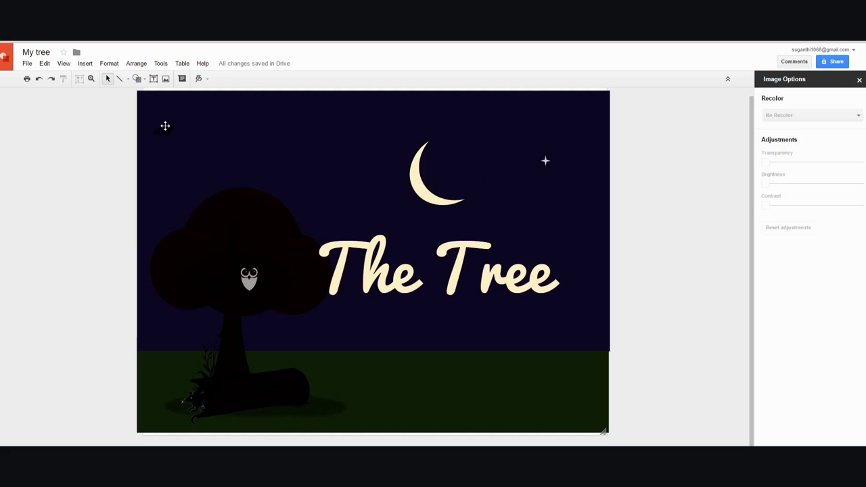
Step: Download the drawing as a Scalable Vector Graphics file, replacing the existing My tree.svg
click(27, 64)
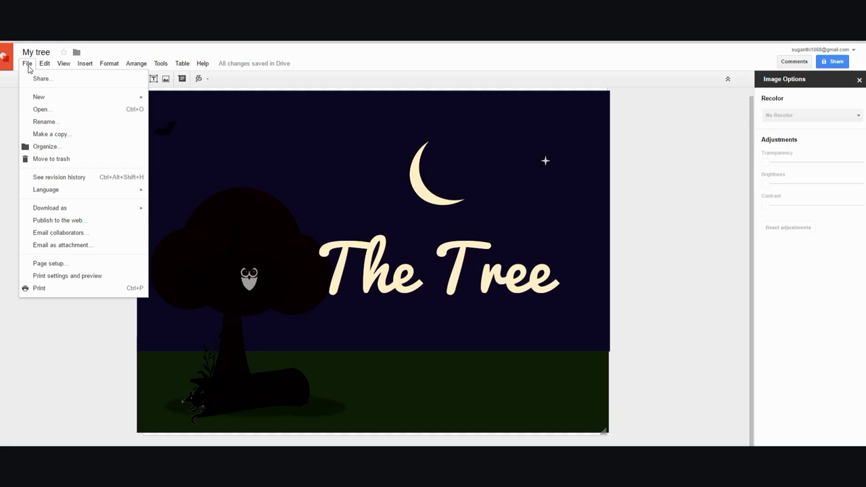
mouse_move(119, 217)
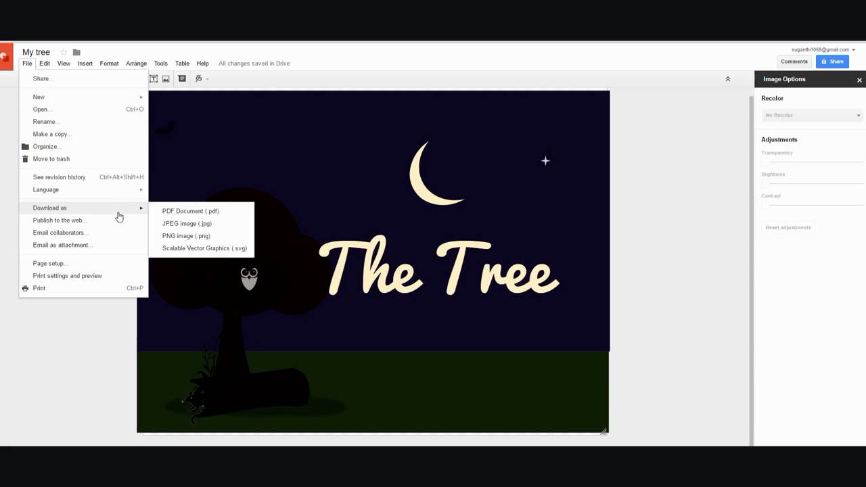
click(189, 249)
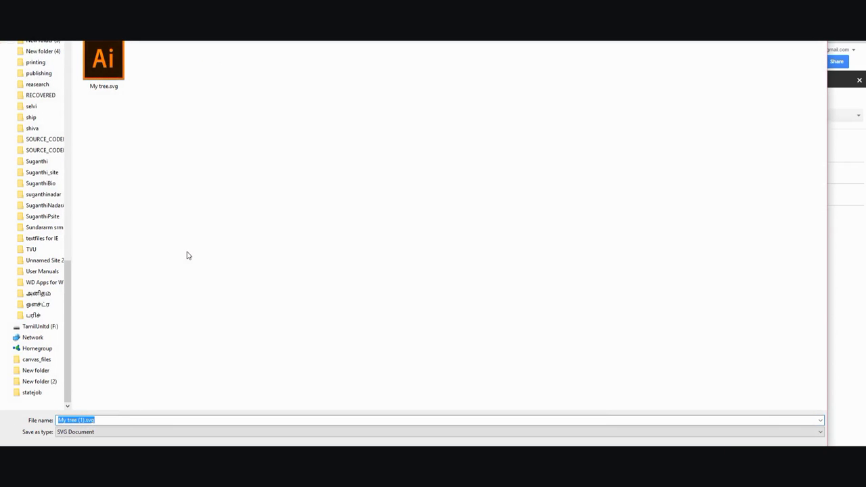
right_click(102, 68)
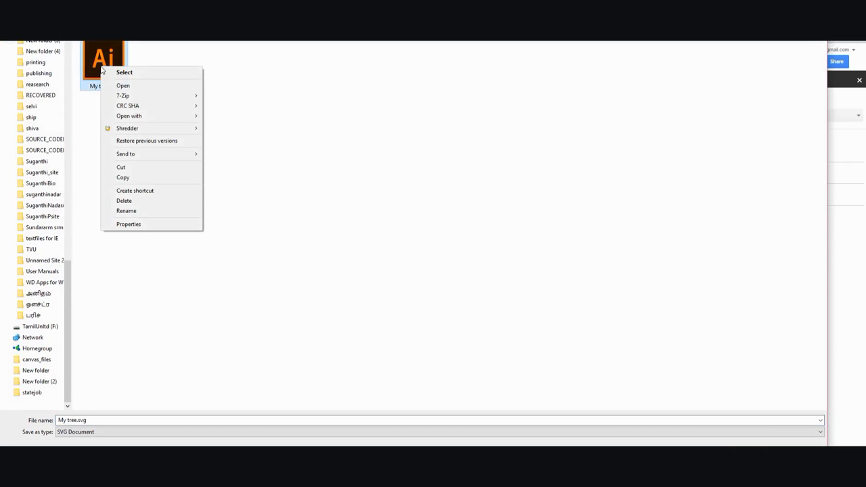
key(Escape)
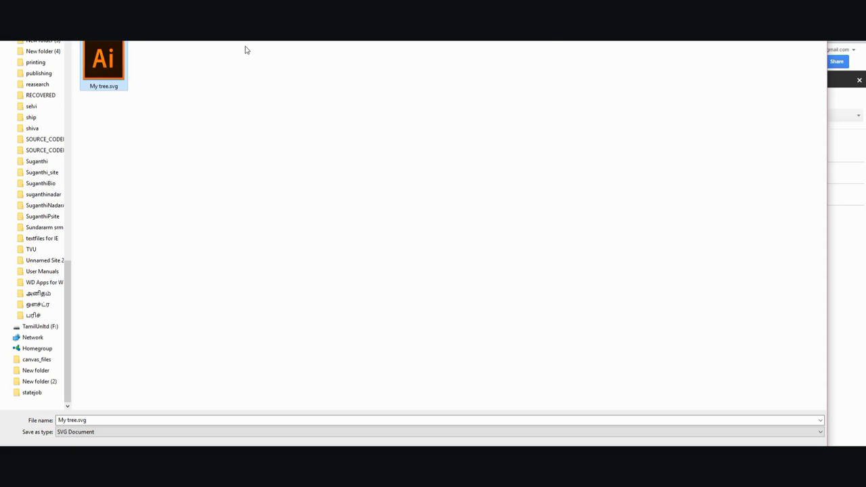
right_click(111, 65)
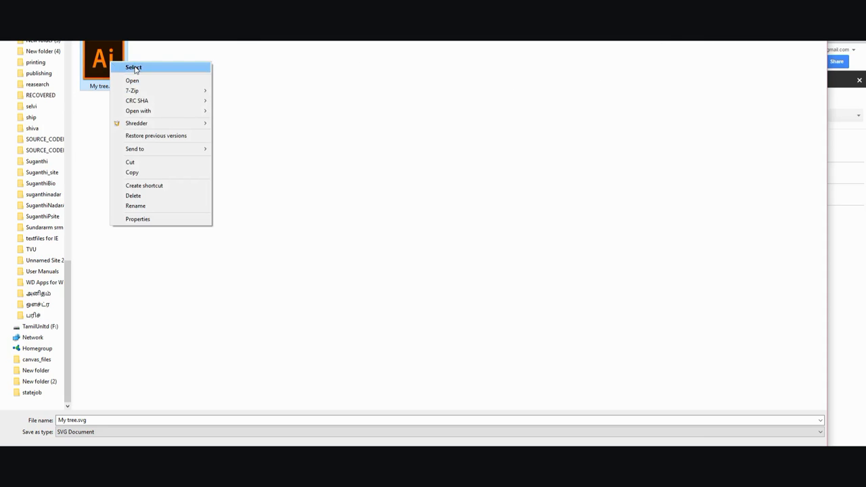
click(134, 67)
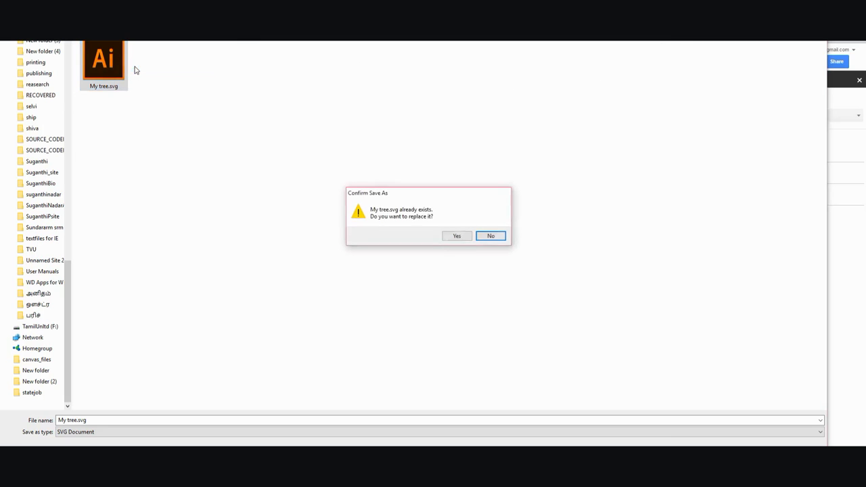
click(457, 236)
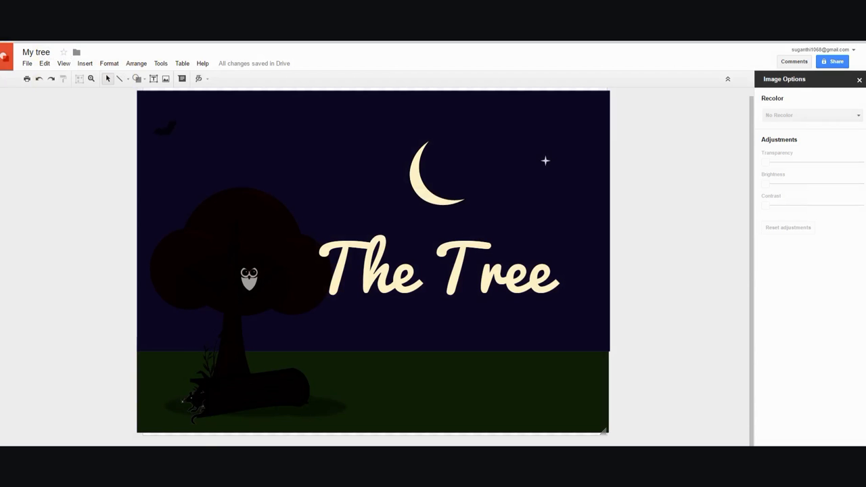
Step: Switch to File Explorer and open the recent file My tree.svg with another program to view the exported drawing
key(super+e)
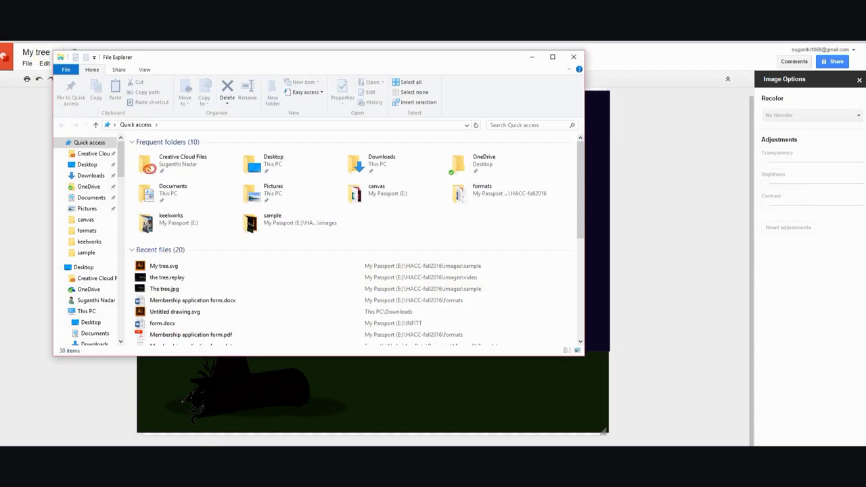
click(168, 268)
right_click(169, 269)
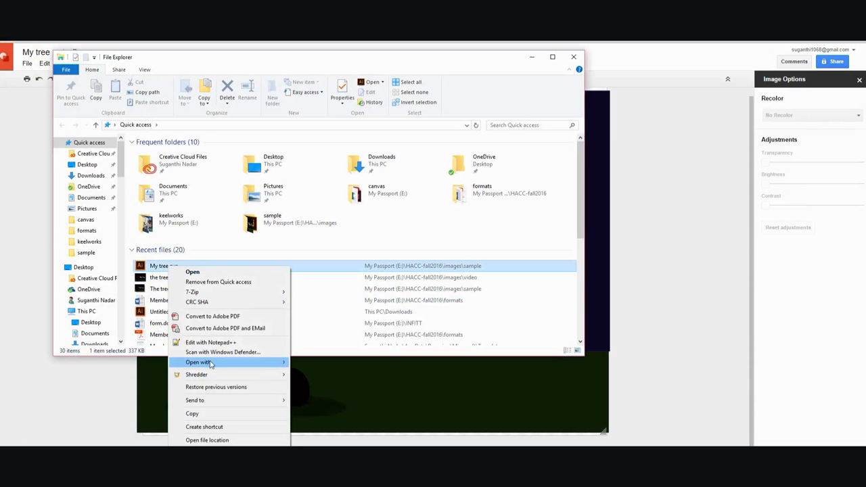
mouse_move(211, 364)
click(318, 372)
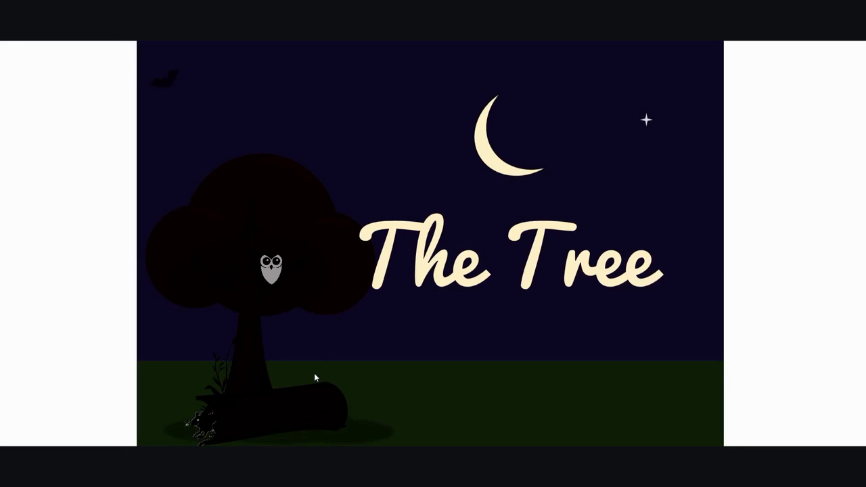